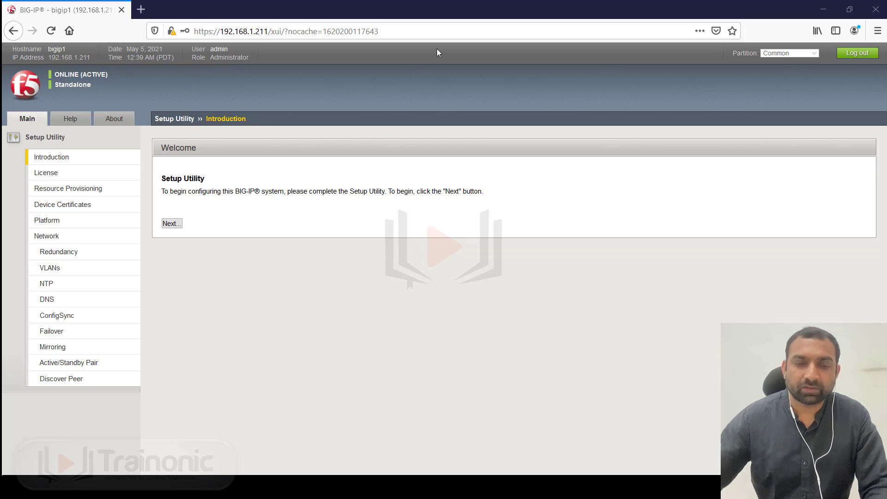
- Highlight the setup instructions and continue from the welcome screen to the License page
left_click_drag(178, 194, 394, 203)
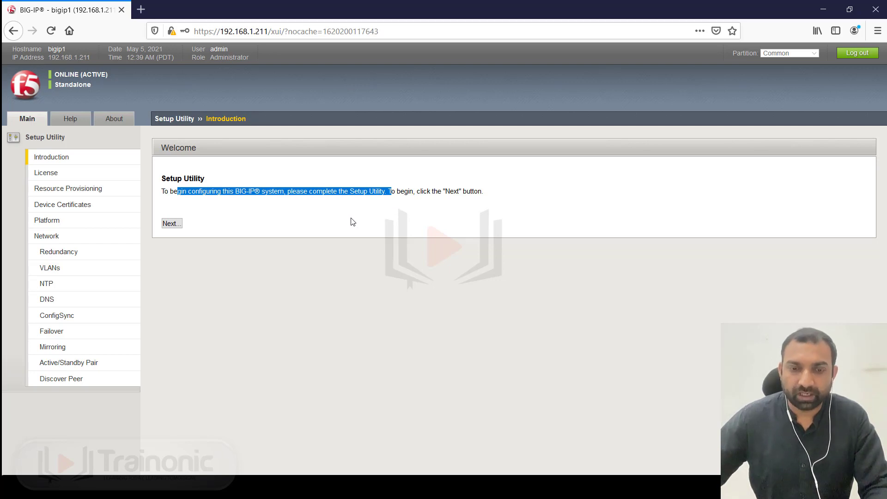
left_click(177, 226)
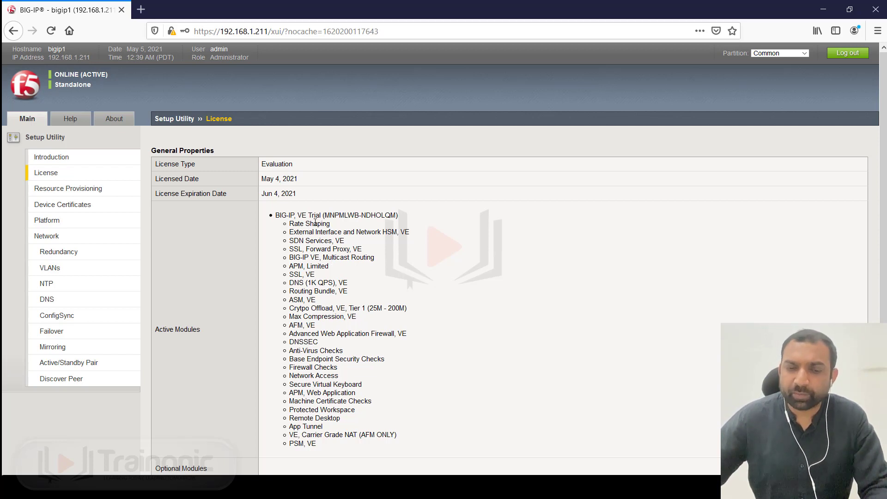
scroll(312, 218, "down", 2)
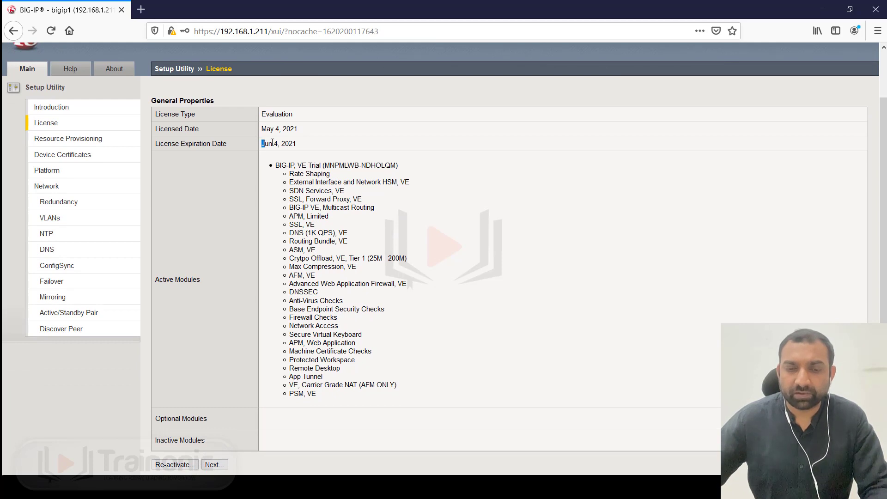
left_click_drag(263, 144, 299, 145)
left_click(302, 183)
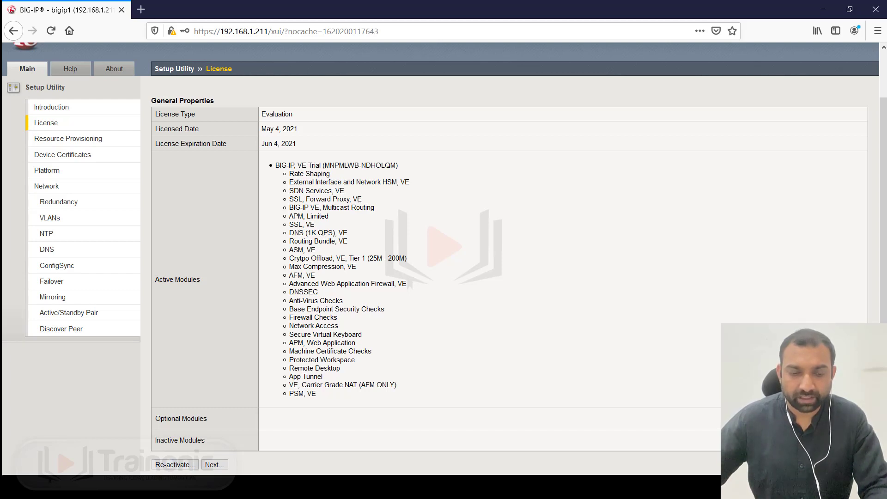
left_click(165, 487)
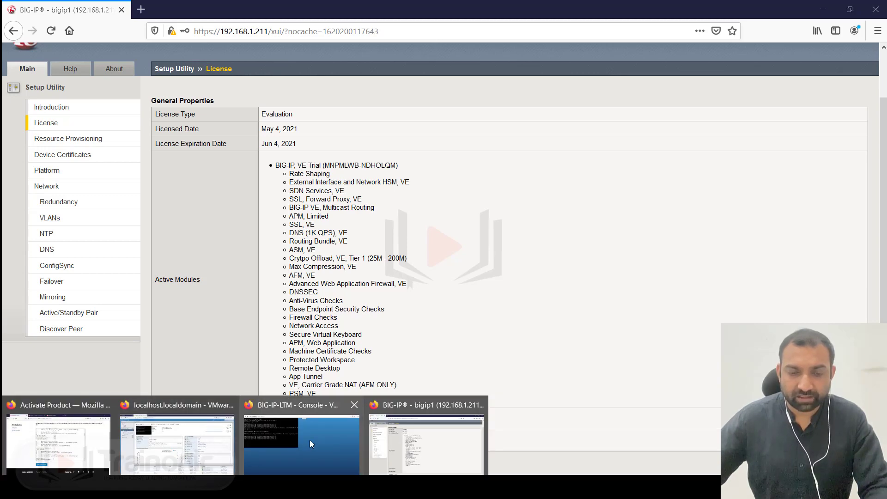
- Close the BIG-IP-LTM VMware console window and return to the BIG-IP setup window in Firefox
left_click(293, 443)
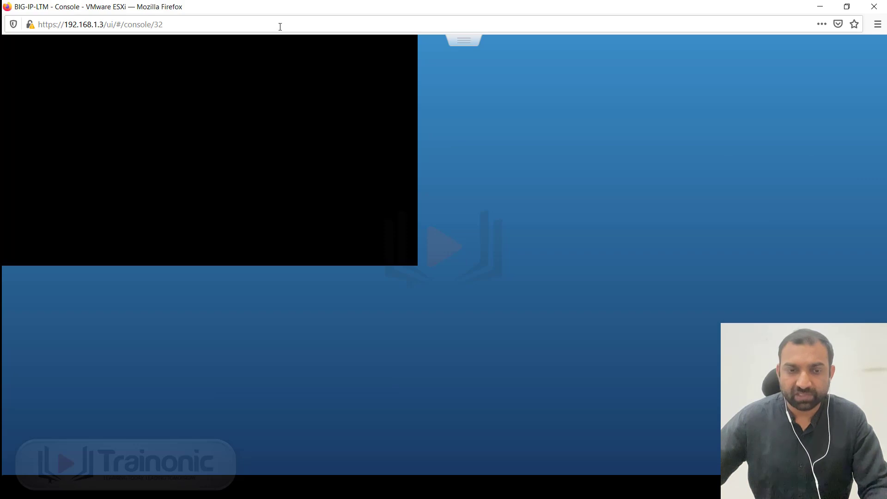
left_click(874, 6)
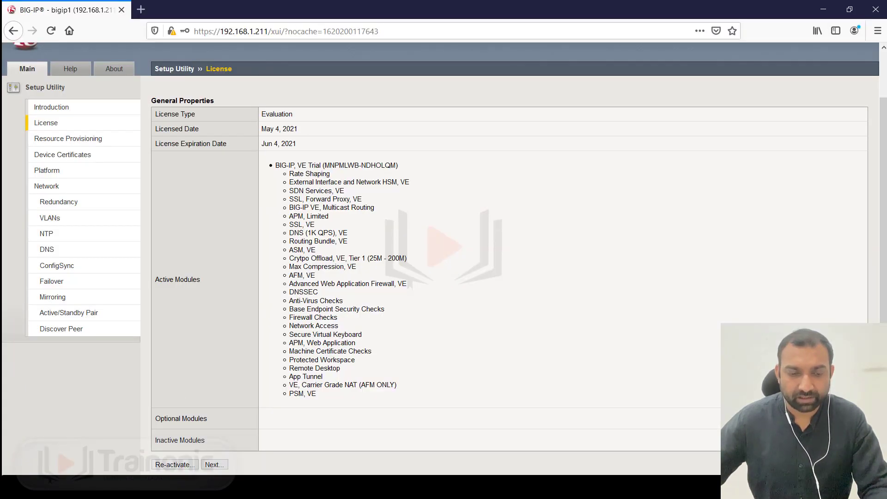
left_click(173, 488)
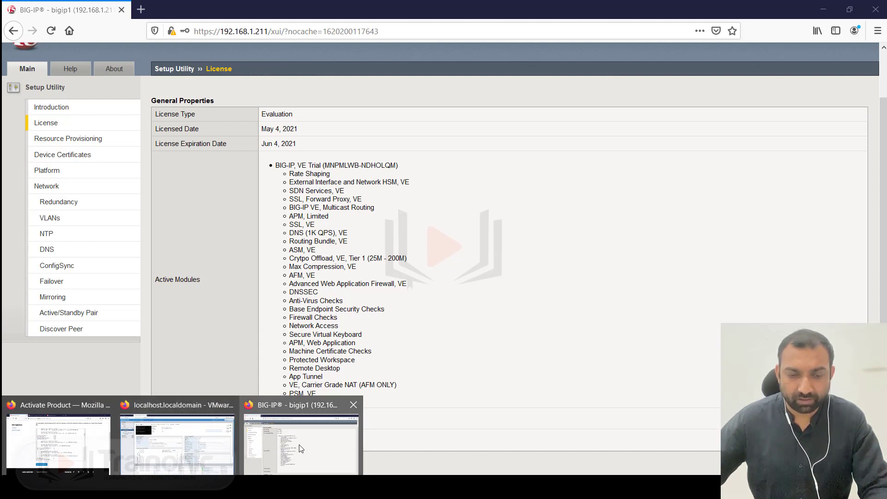
left_click(267, 445)
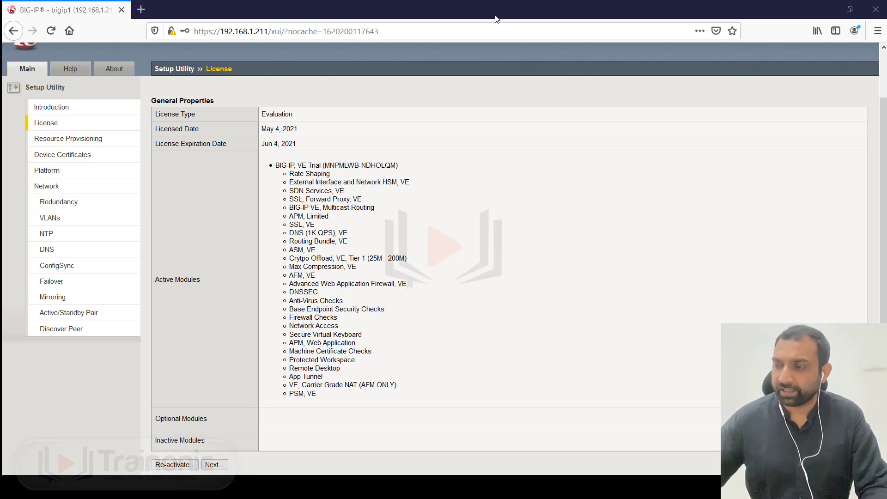
left_click(145, 13)
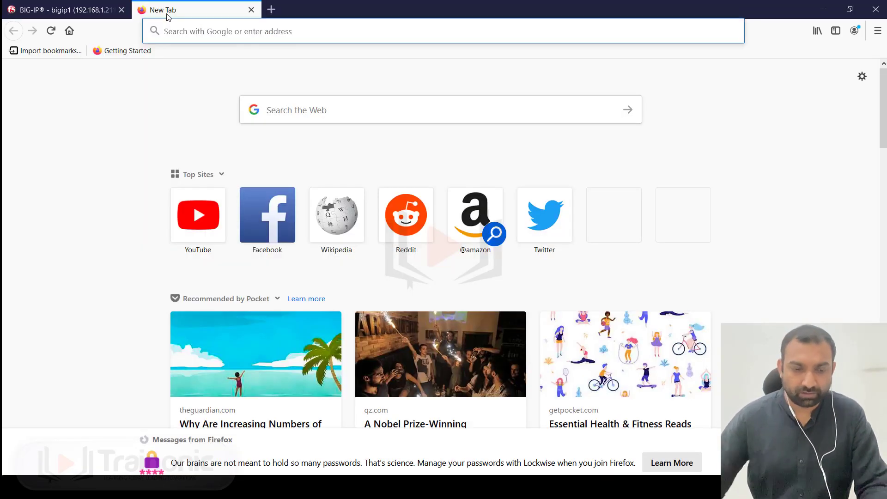
type("192")
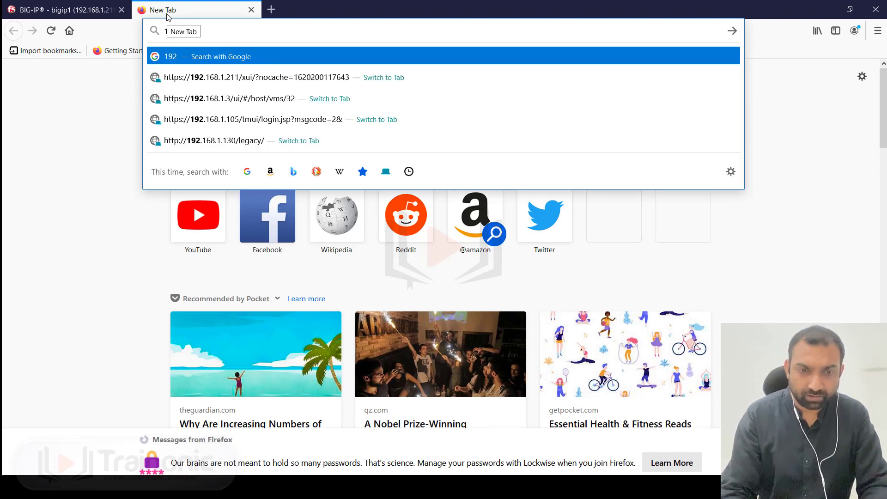
type(".1")
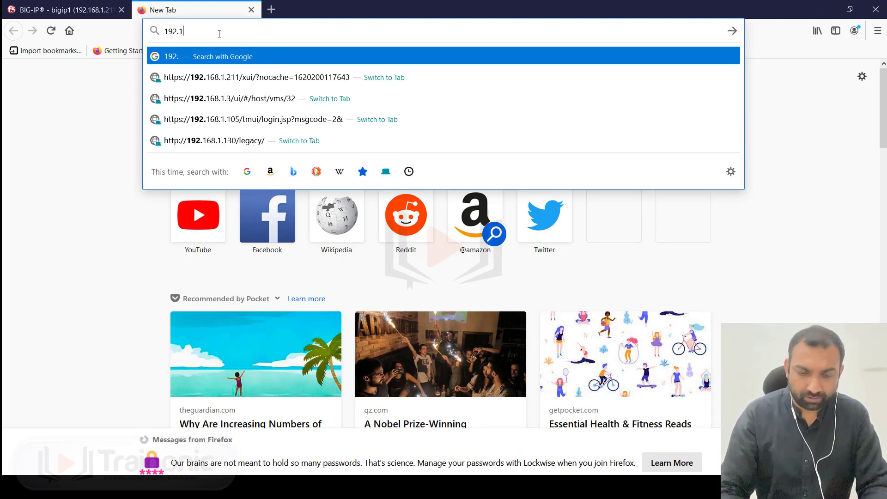
type("68.1.188")
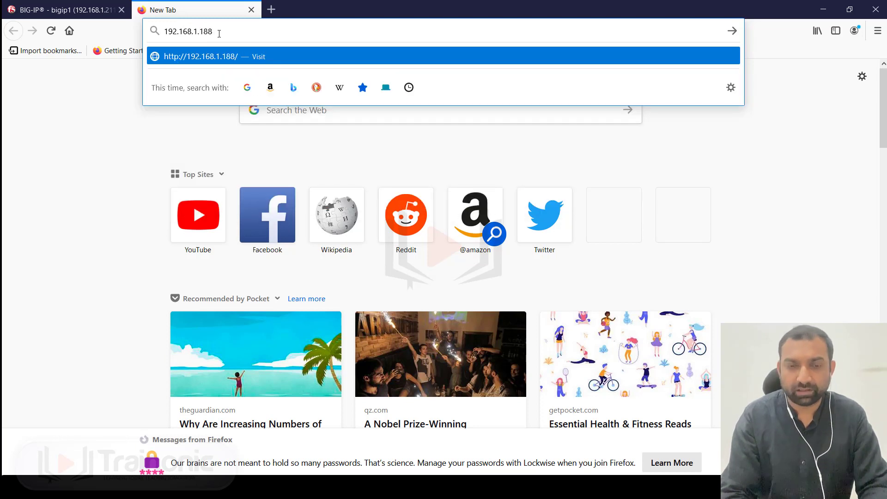
key("Left")
key("Left")
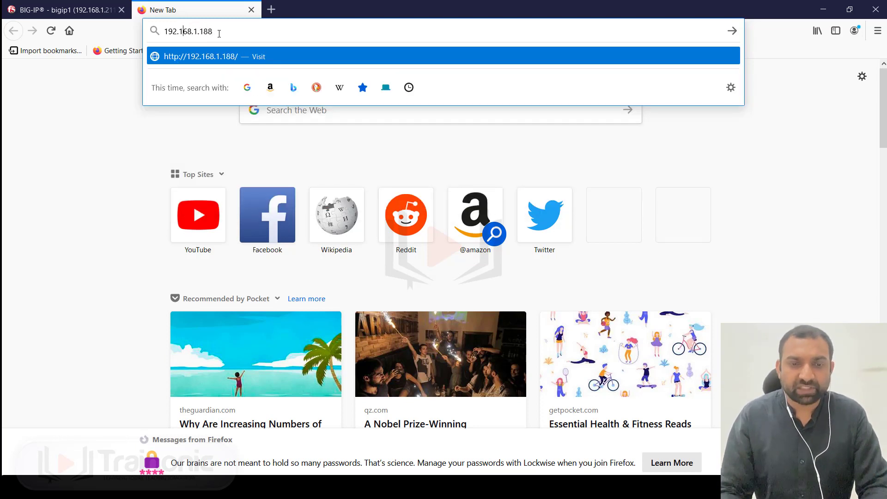
key("Home")
type("http://")
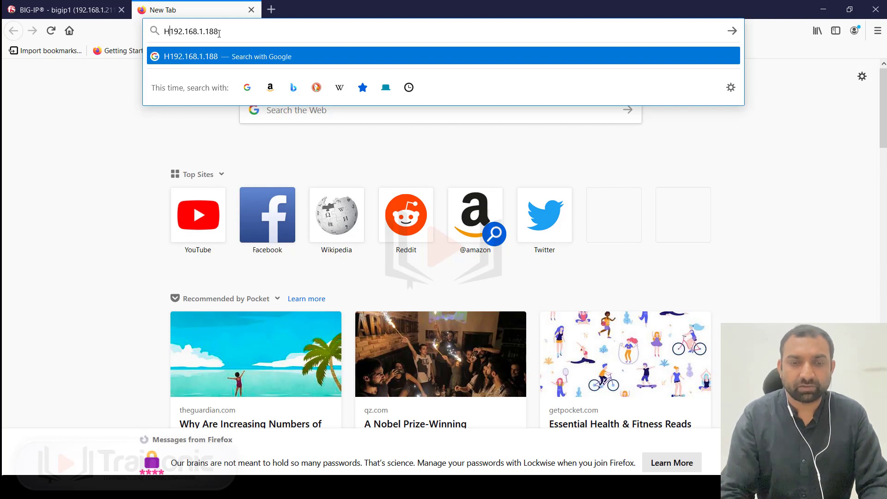
key("BackSpace")
key("BackSpace")
key("BackSpace")
key("BackSpace")
key("BackSpace")
key("BackSpace")
key("BackSpace")
type("https")
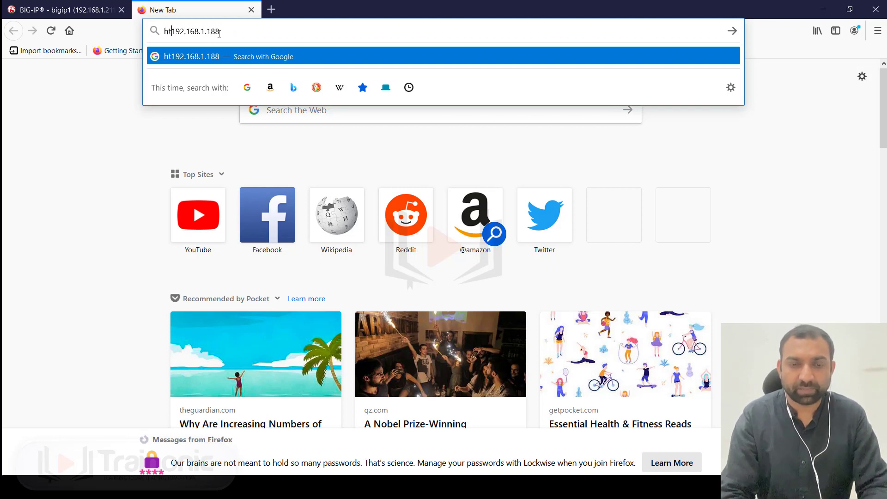
type("::")
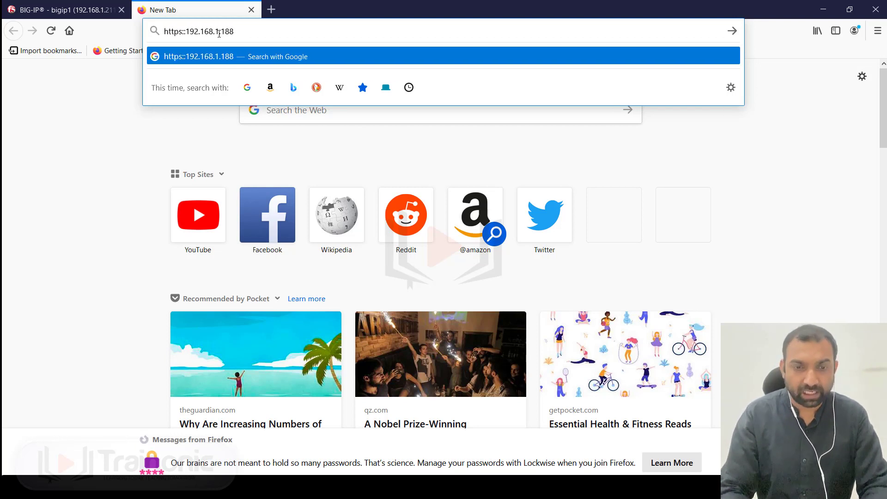
key("BackSpace")
type("//")
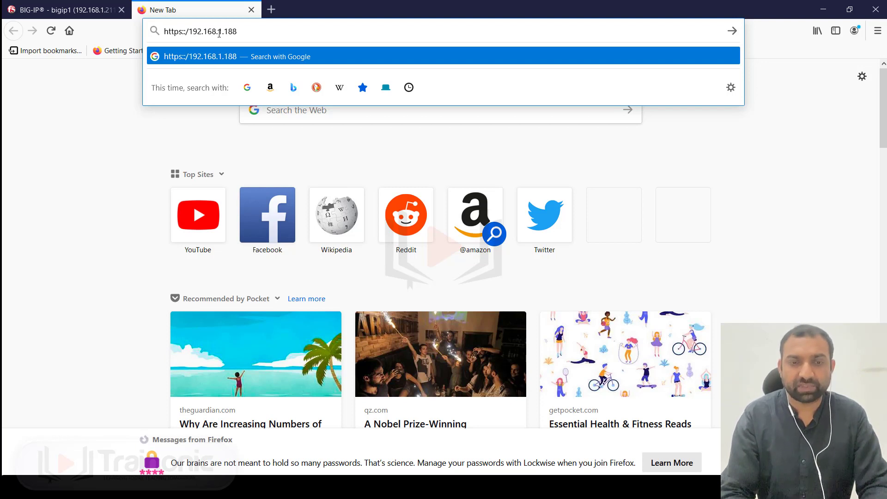
key("BackSpace")
key("BackSpace")
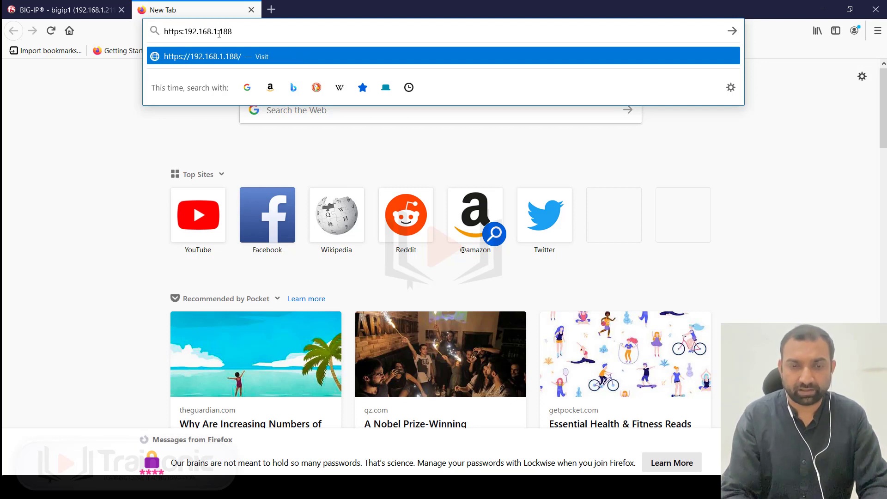
type("//")
key("Return")
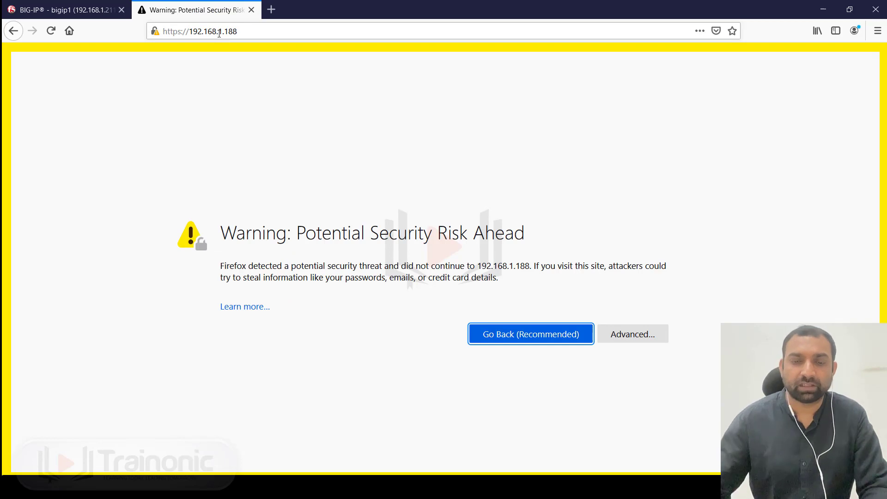
- Bypass the self-signed certificate warning with Advanced and Accept the Risk and Continue
left_click(384, 164)
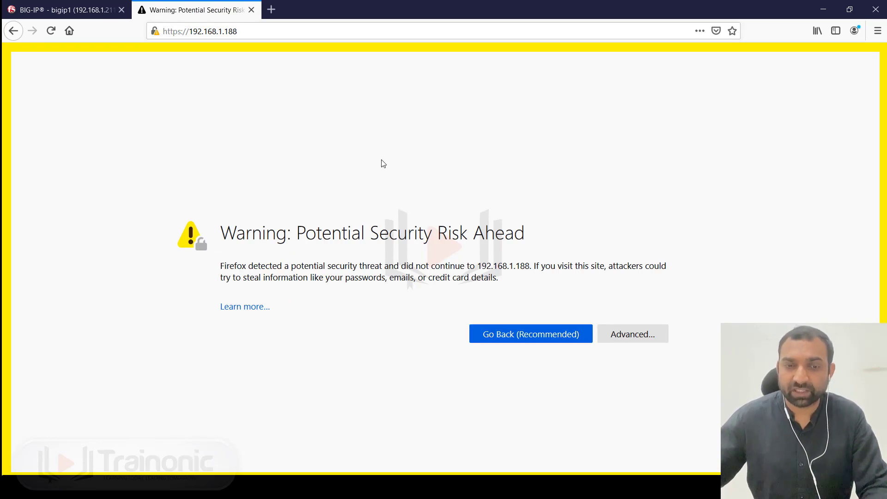
left_click(649, 335)
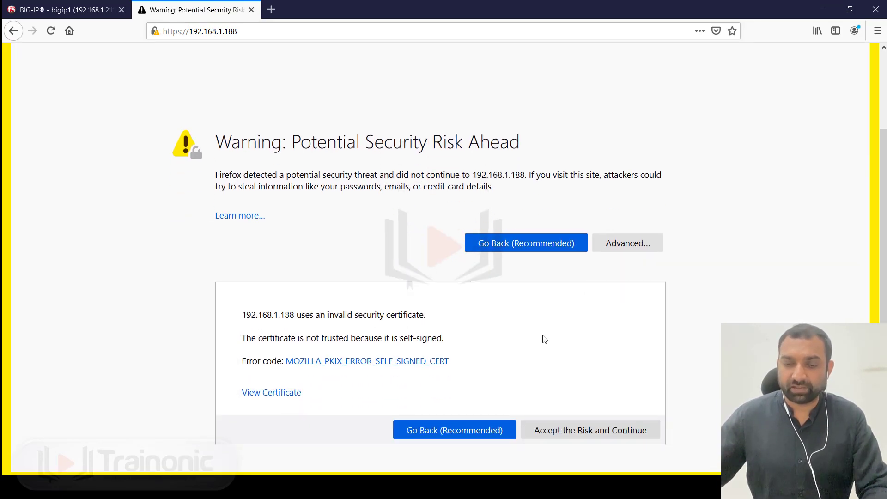
left_click(568, 429)
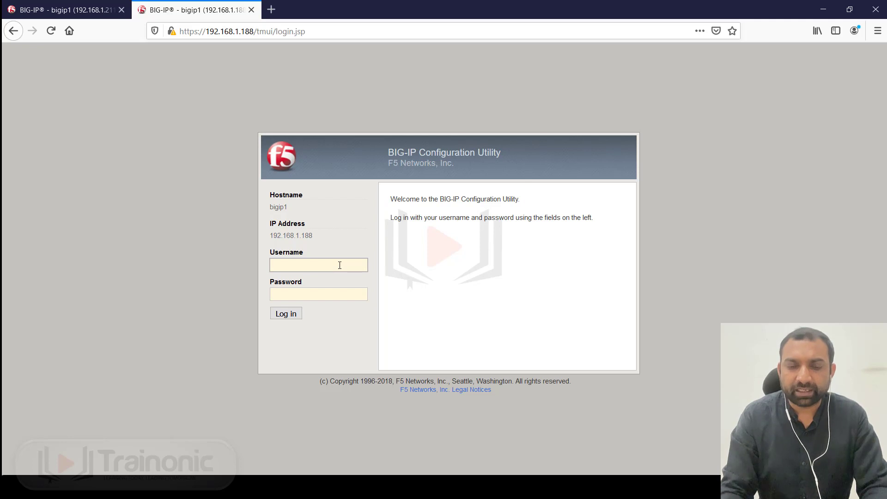
- Log in as admin with the default password
type("admin")
key("Tab")
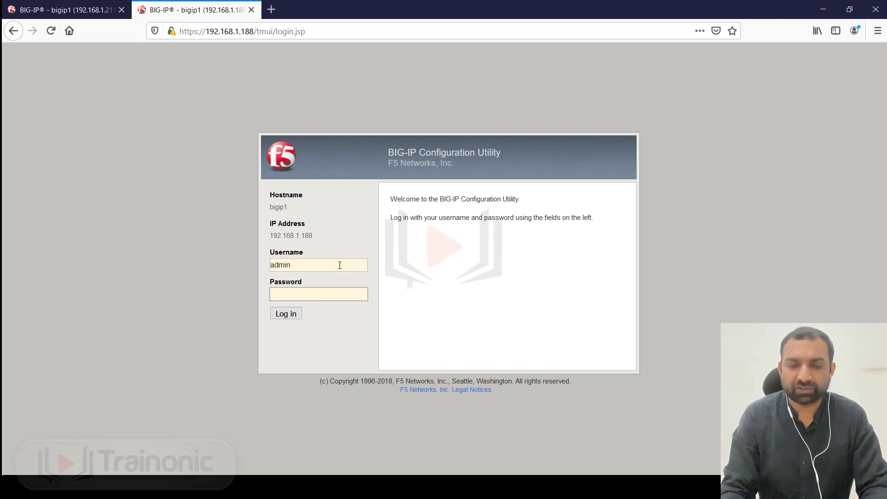
type("default")
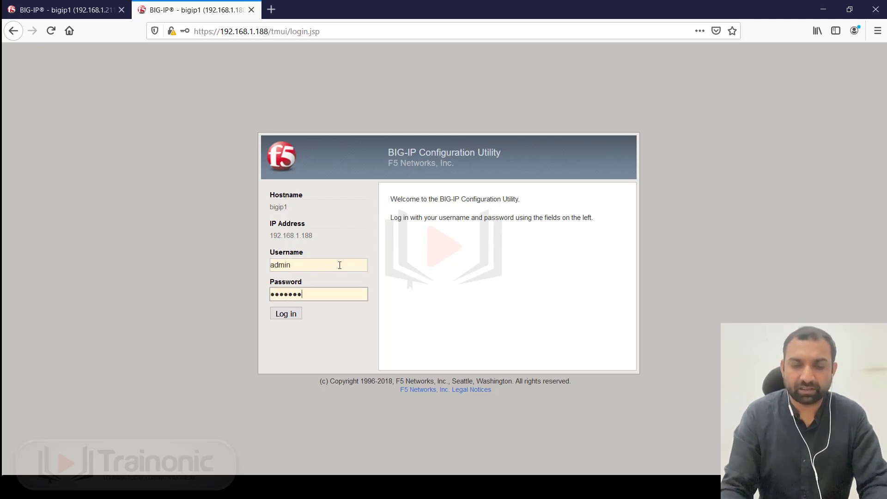
type("1234")
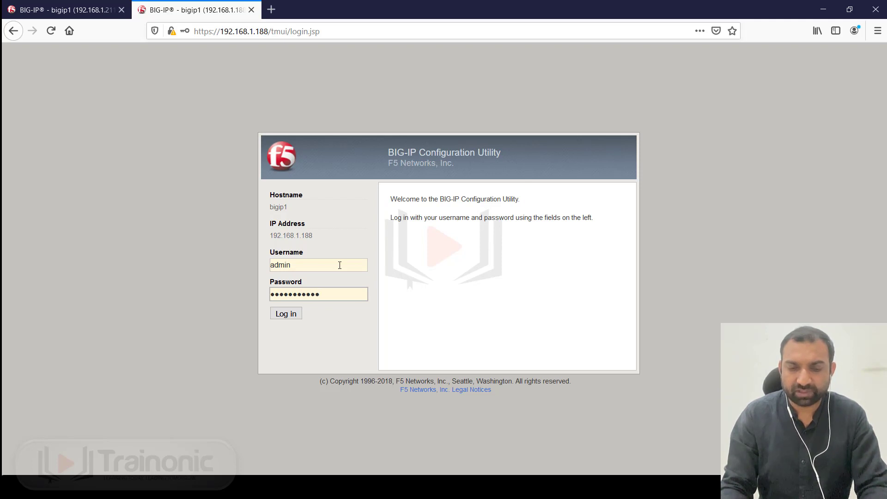
key("Return")
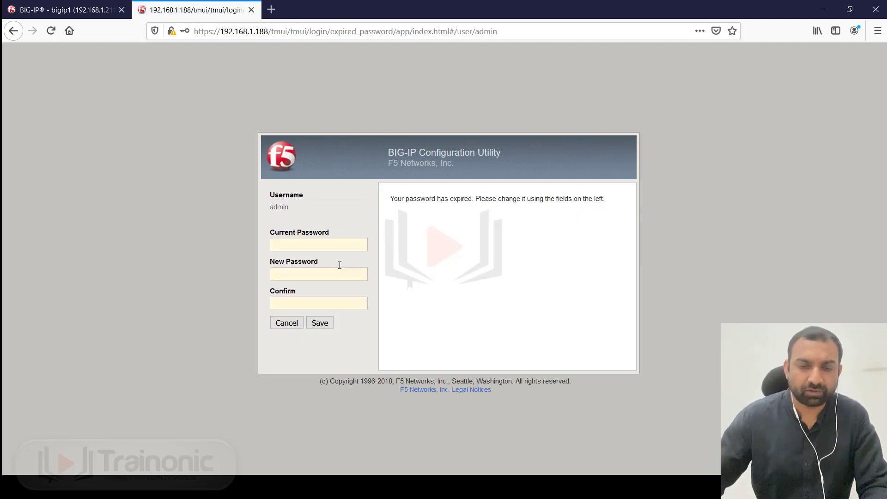
- Enter the current password, the new password, and its confirmation on the expired-password page
left_click(313, 246)
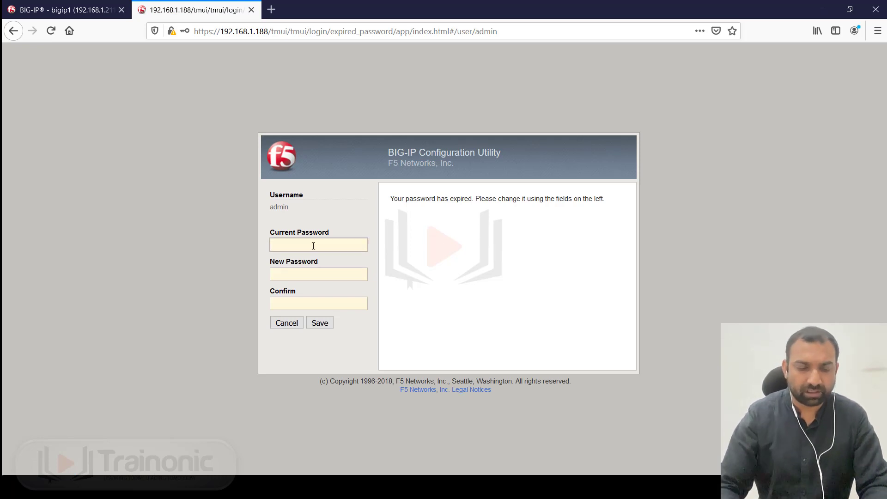
type("*******")
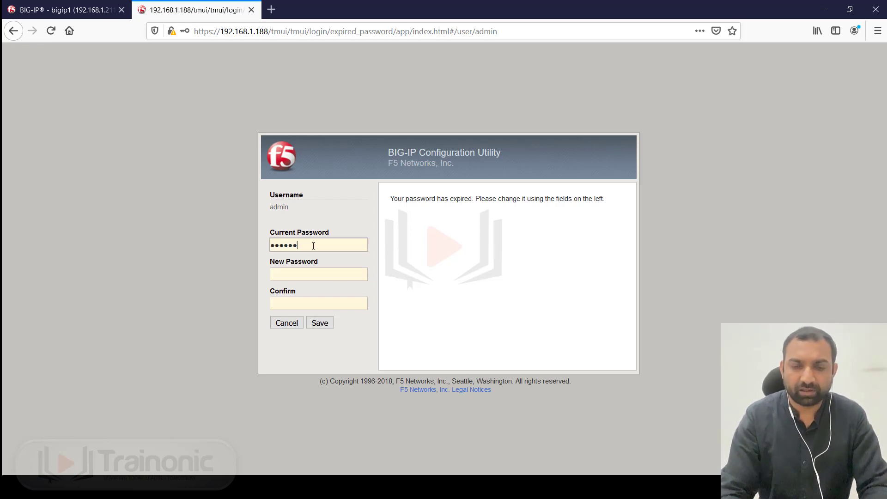
type("***")
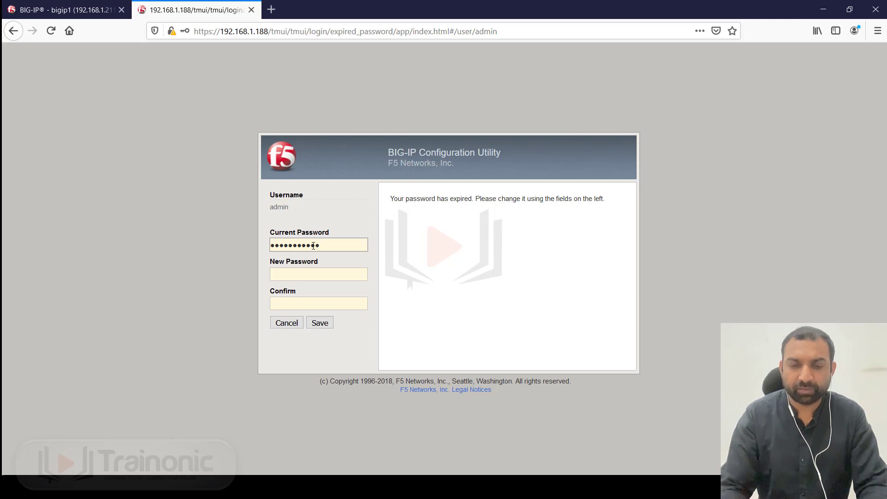
key("Tab")
type("*******")
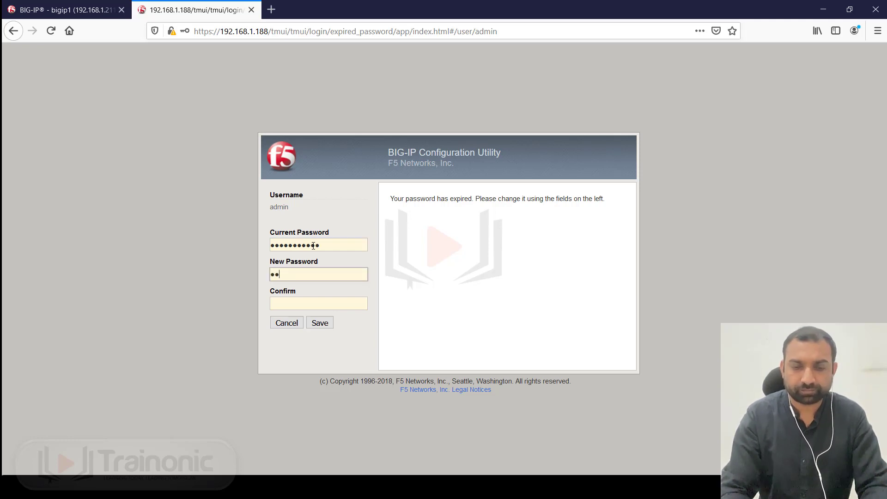
type("****")
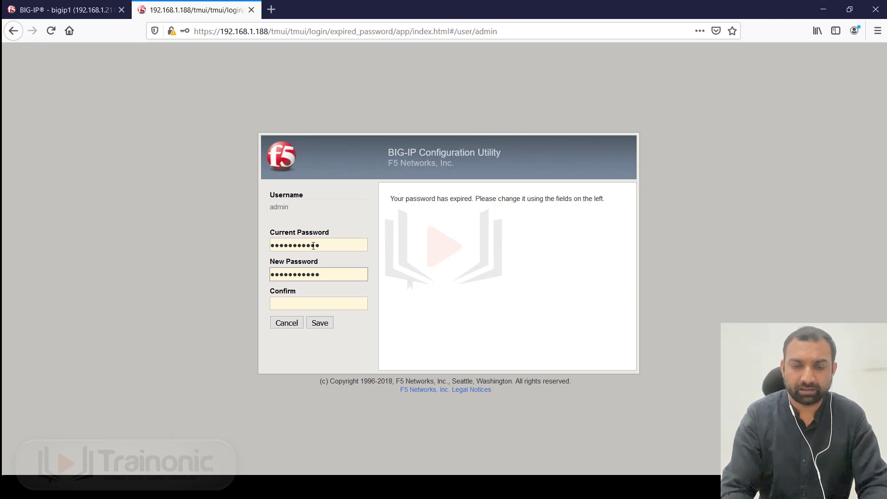
key("Tab")
type("•")
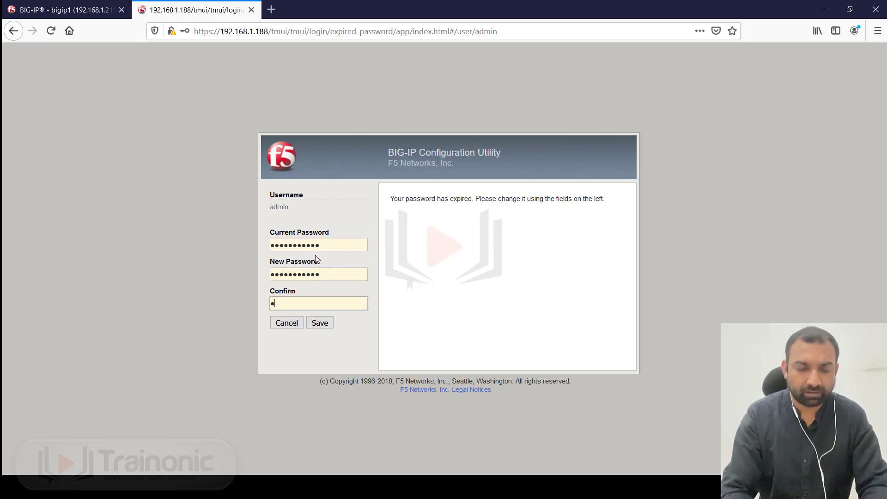
type("•••••••")
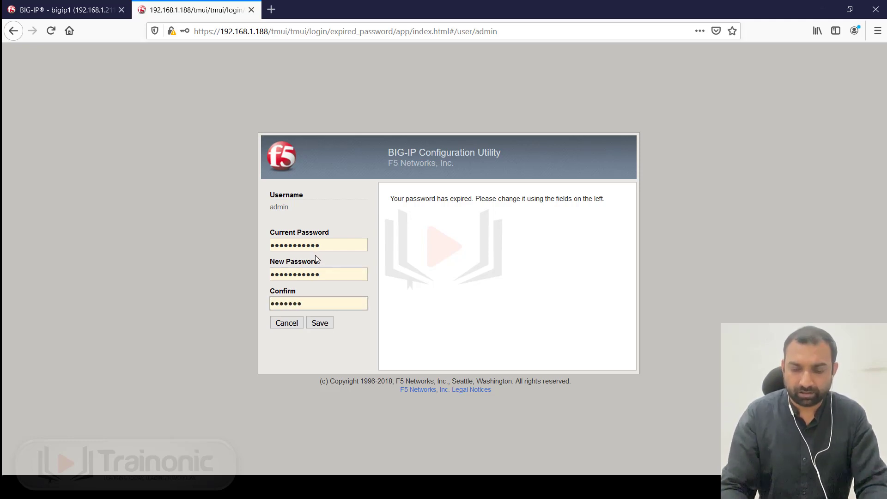
type("•••")
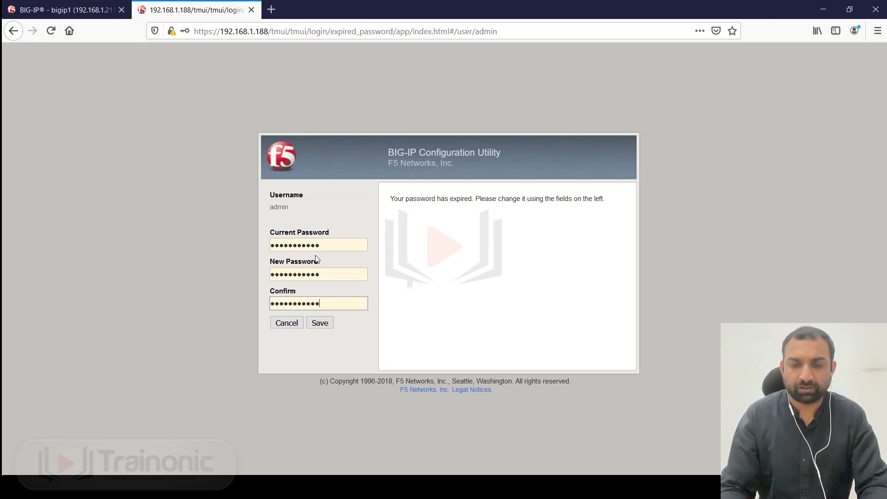
- Save the new password and log back in as admin using it
left_click(320, 324)
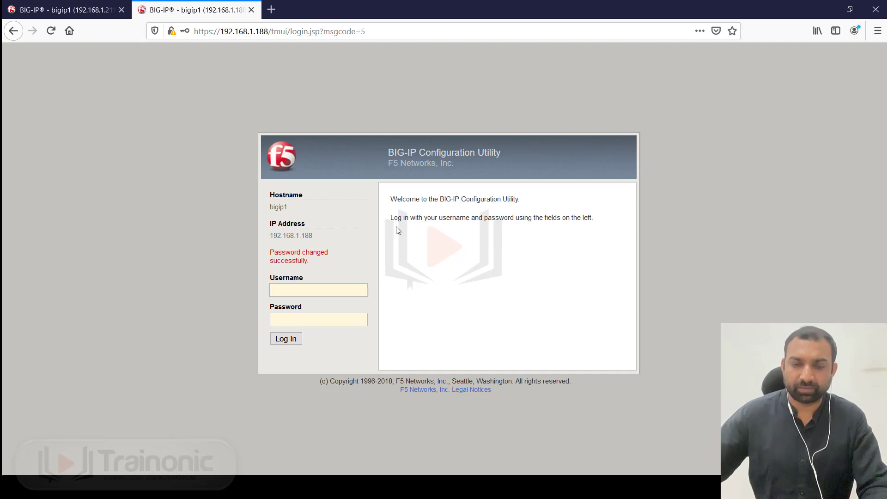
type("admin")
key("Tab")
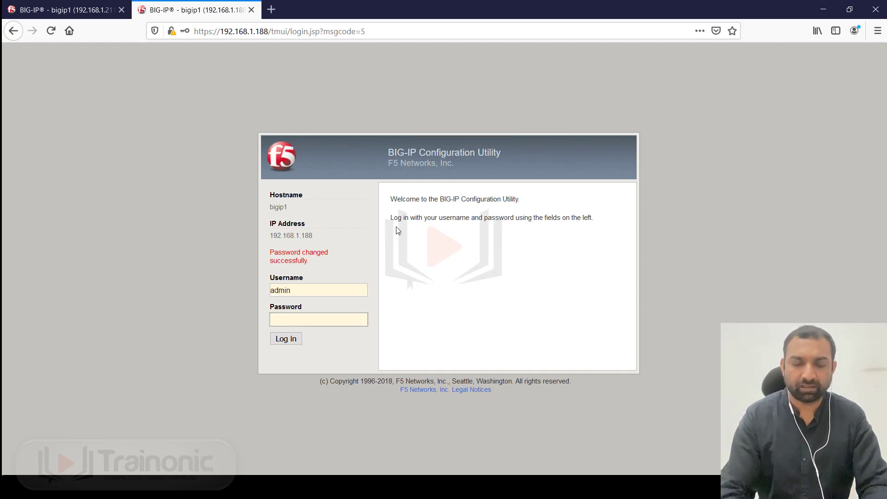
type("•••••••")
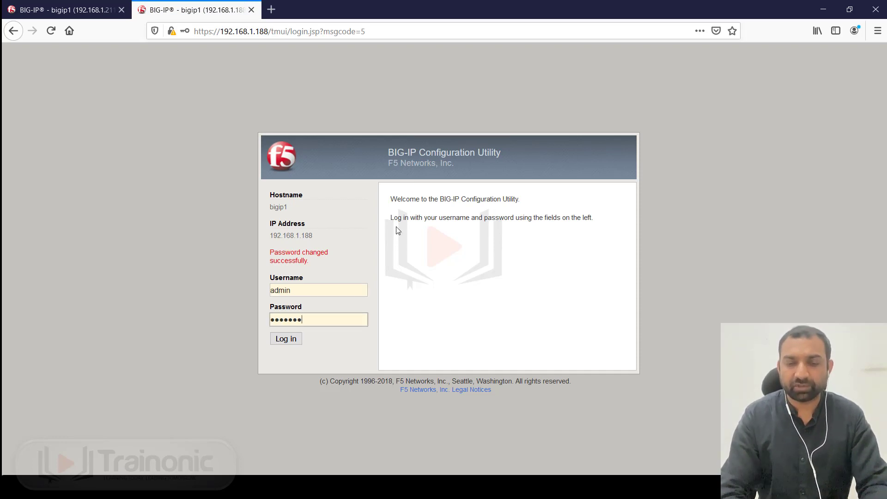
type("••••")
key("Return")
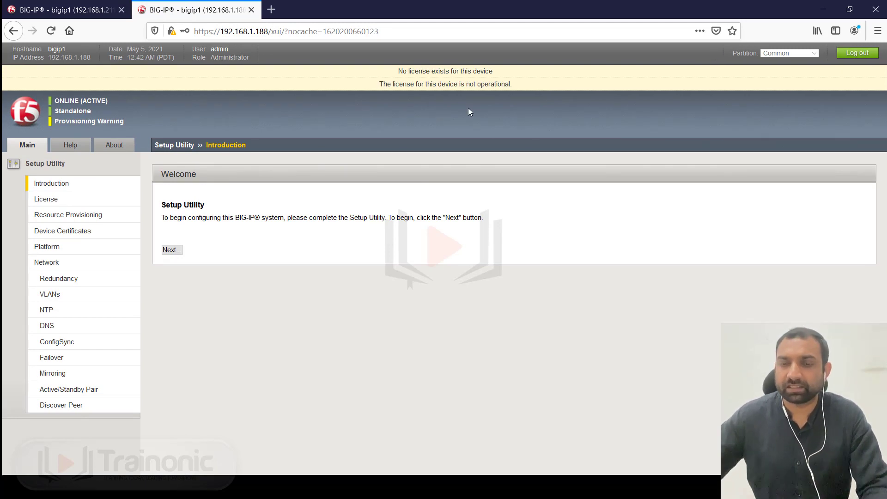
- Start the Setup Utility, begin license activation, then switch to the 192.168.1.211 tab
left_click(177, 249)
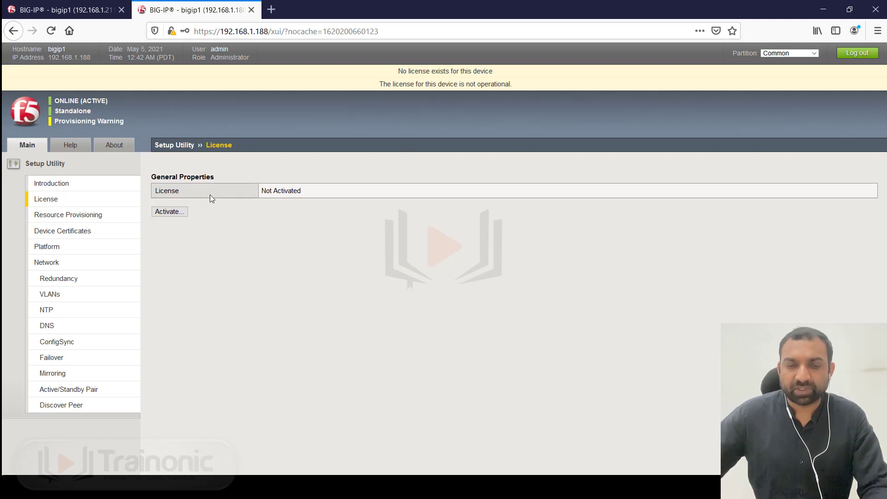
left_click_drag(308, 189, 223, 195)
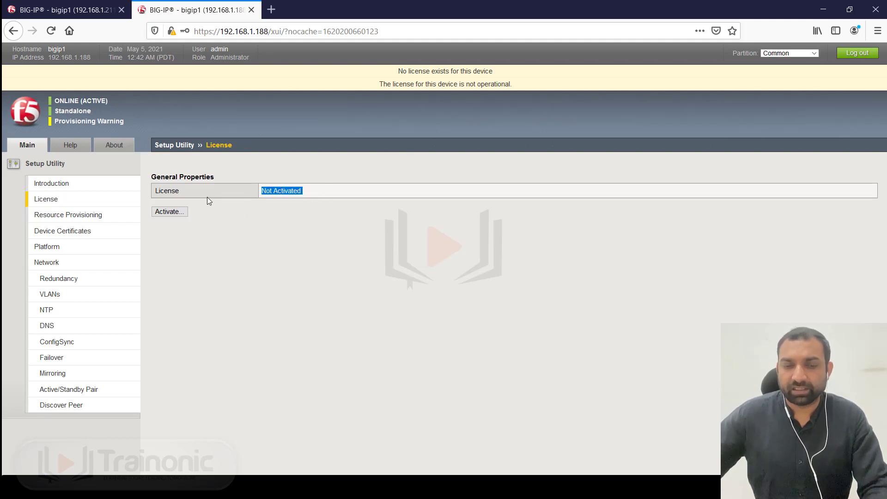
left_click(170, 212)
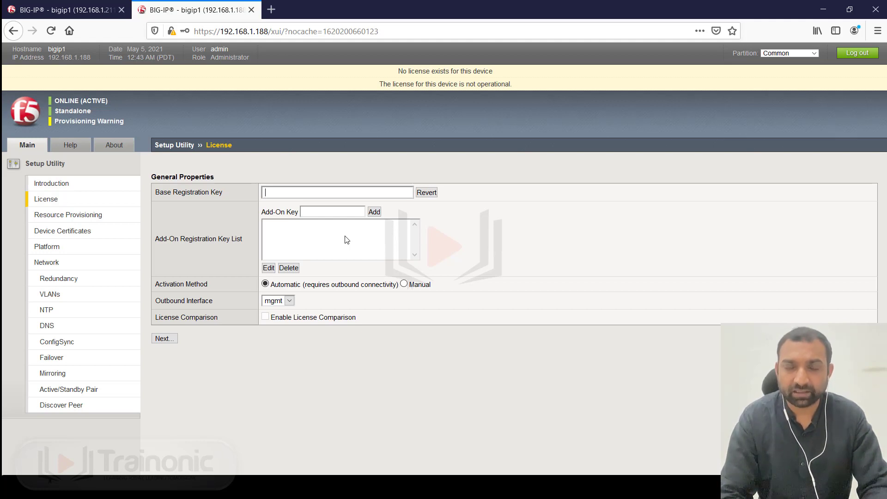
left_click(68, 11)
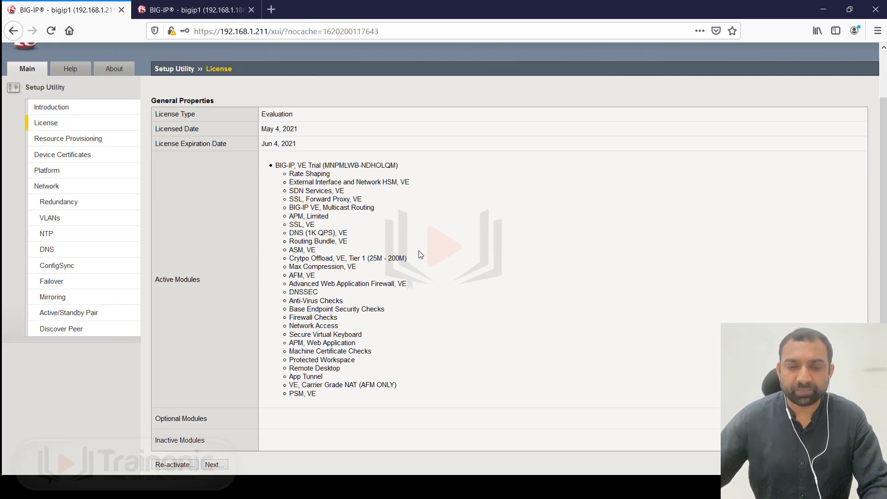
- Scroll through the evaluation licence's Active Modules list and continue to Resource Provisioning
scroll(414, 262, "up", 2)
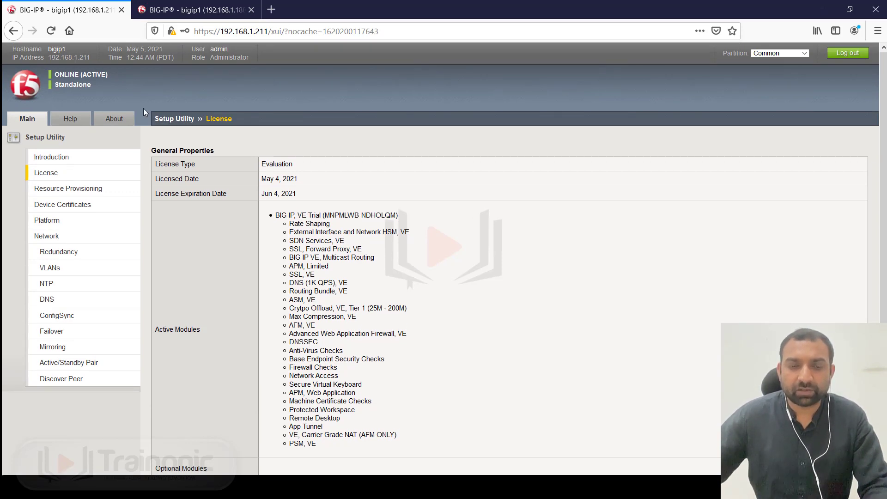
scroll(221, 170, "down", 2)
scroll(220, 170, "up", 2)
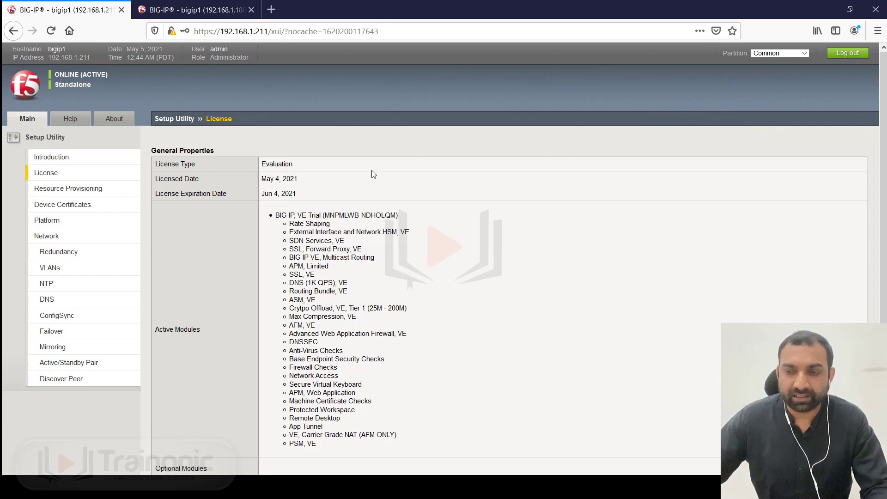
scroll(223, 205, "down", 2)
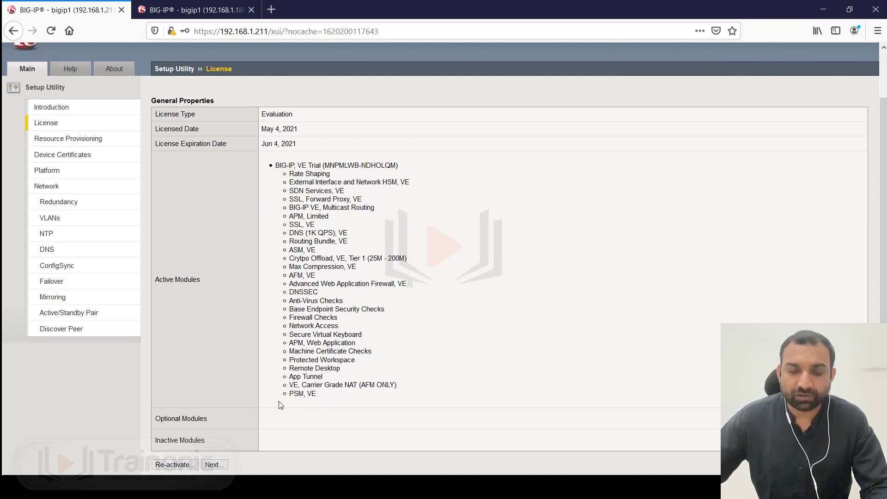
left_click(216, 465)
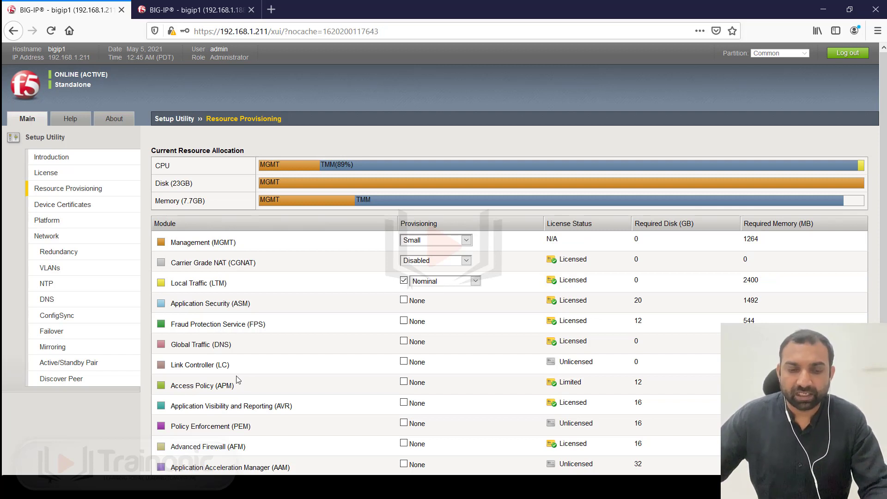
- Highlight the Global Traffic (DNS) and Local Traffic (LTM) rows in the provisioning table
left_click_drag(232, 346, 182, 353)
left_click(205, 353)
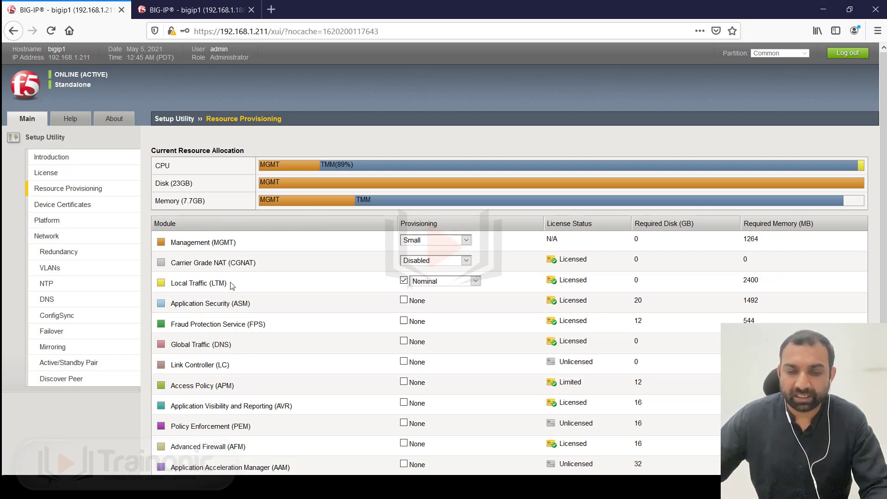
left_click_drag(232, 286, 162, 291)
left_click(290, 288)
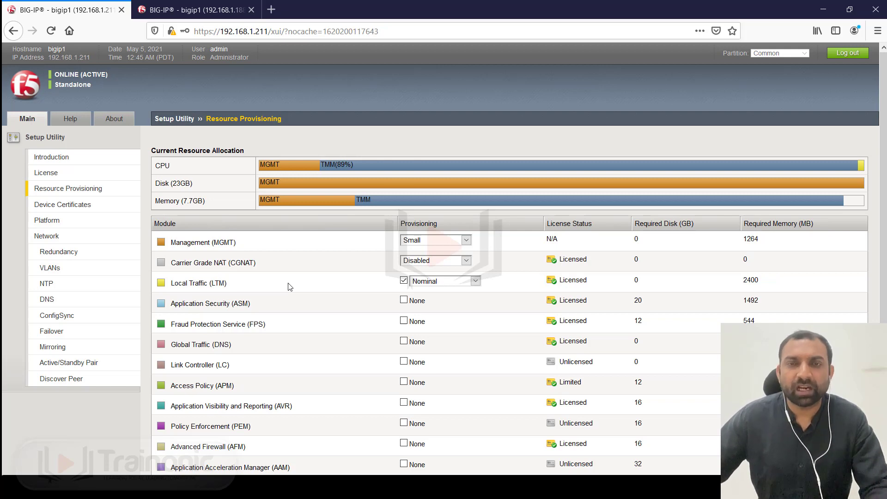
scroll(287, 277, "down", 2)
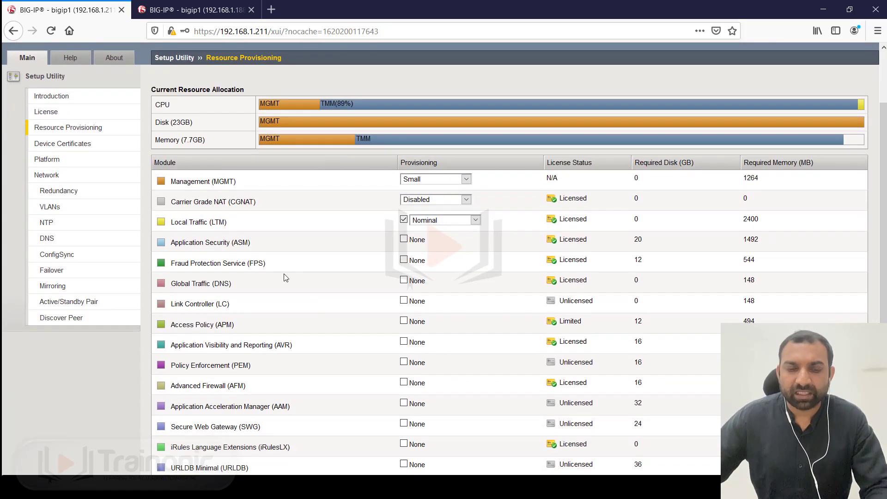
left_click_drag(228, 223, 172, 225)
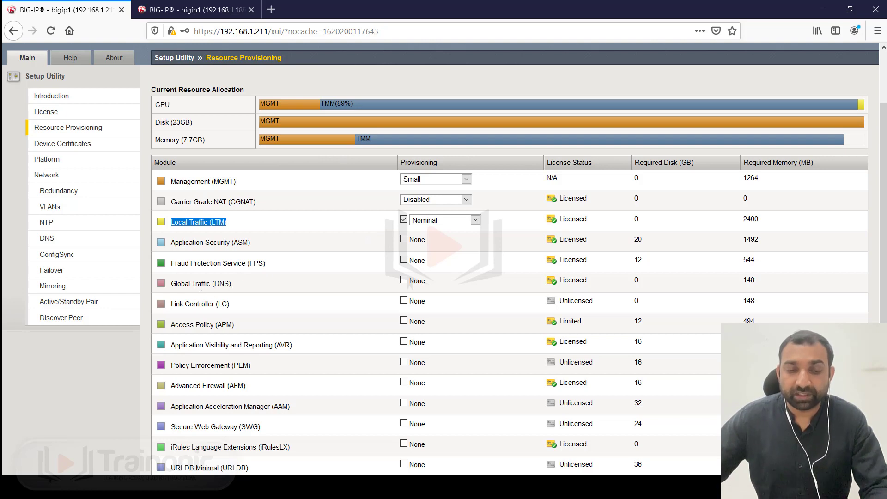
- Set Local Traffic (LTM) provisioning to Dedicated, leaving Global Traffic (DNS) at None
left_click(406, 281)
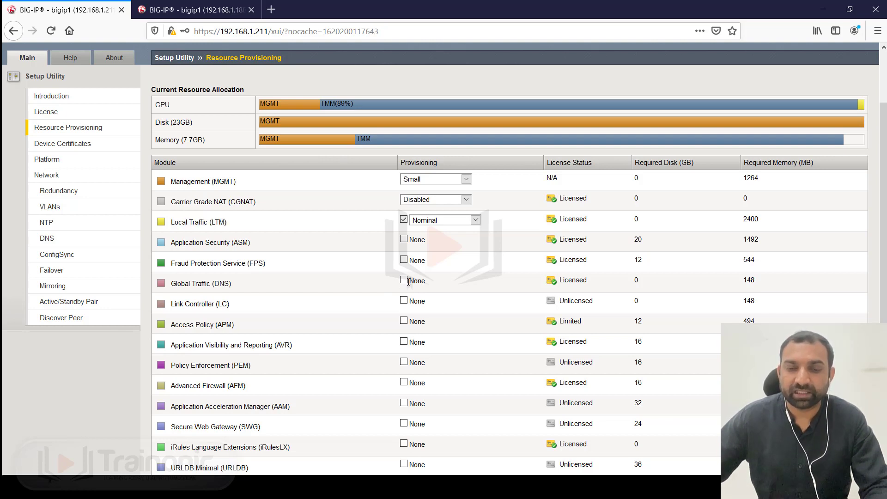
left_click(405, 281)
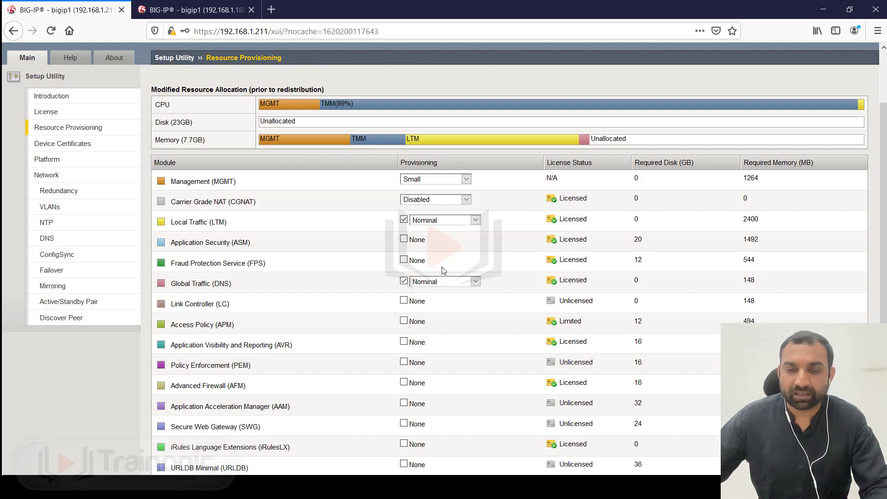
left_click(440, 222)
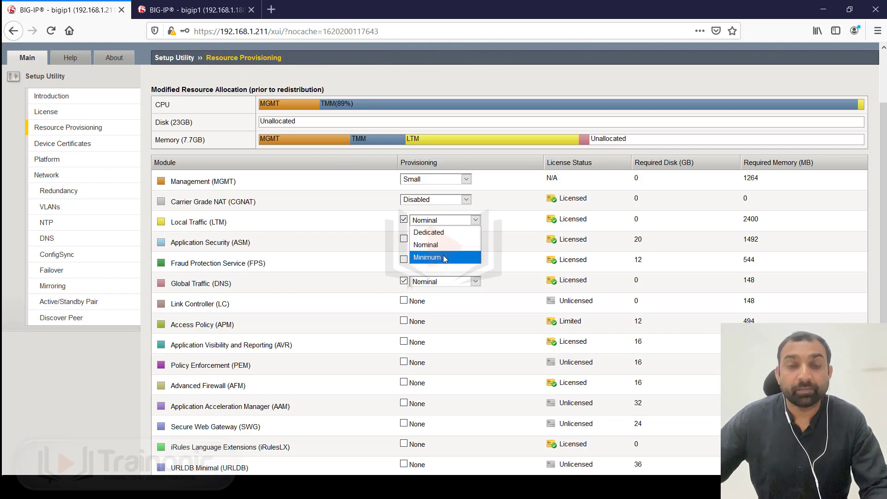
left_click(462, 244)
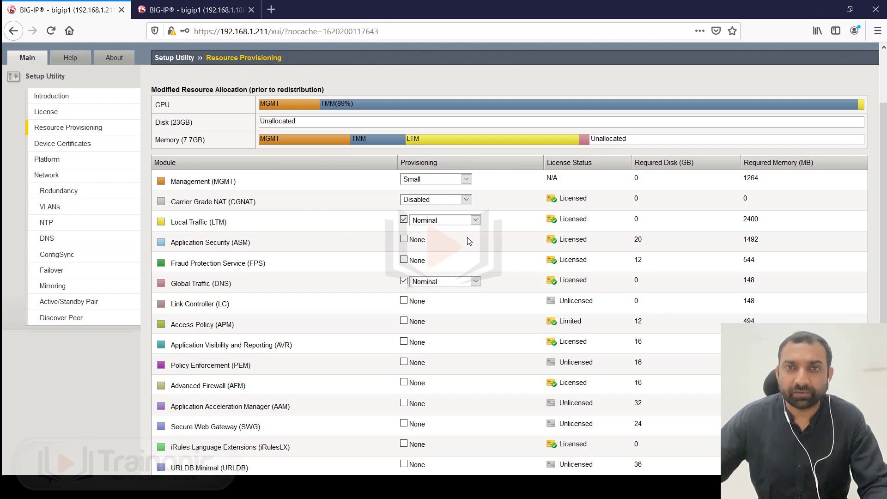
left_click(446, 221)
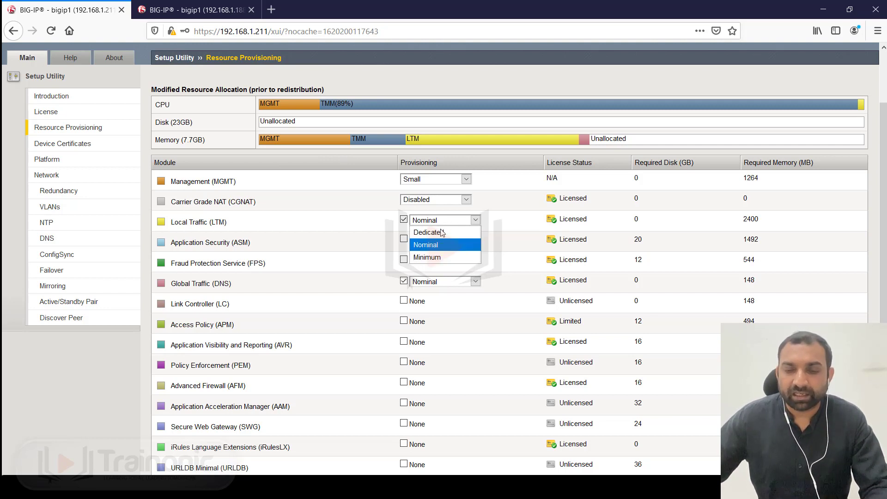
left_click(438, 234)
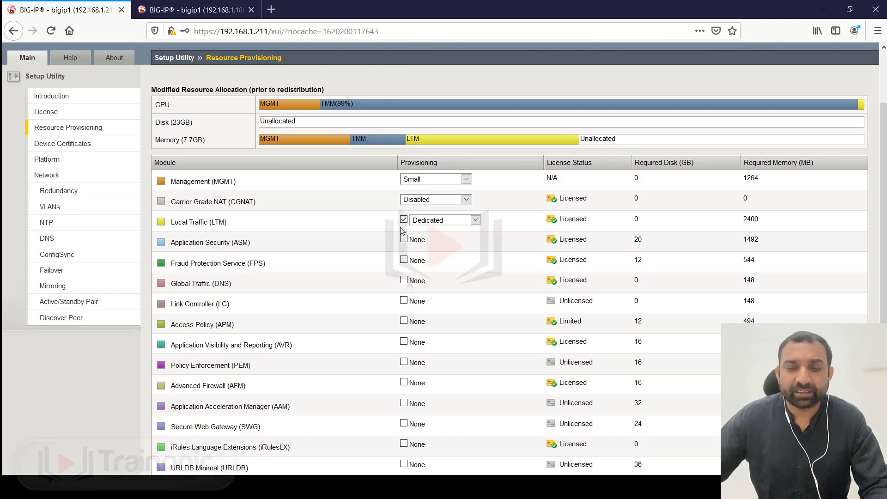
left_click(405, 283)
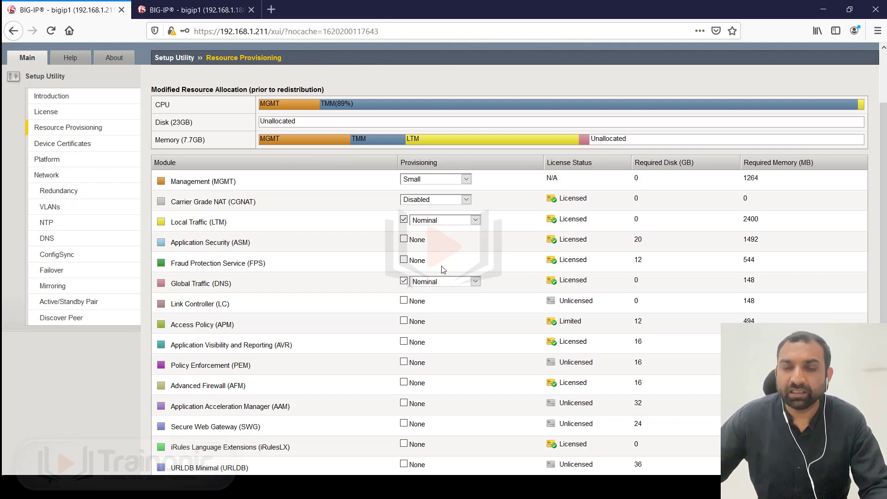
left_click(434, 221)
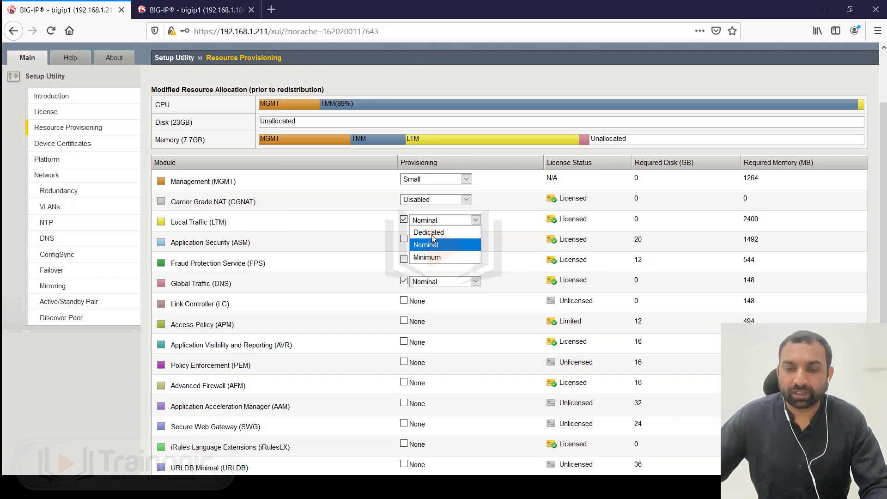
left_click(433, 233)
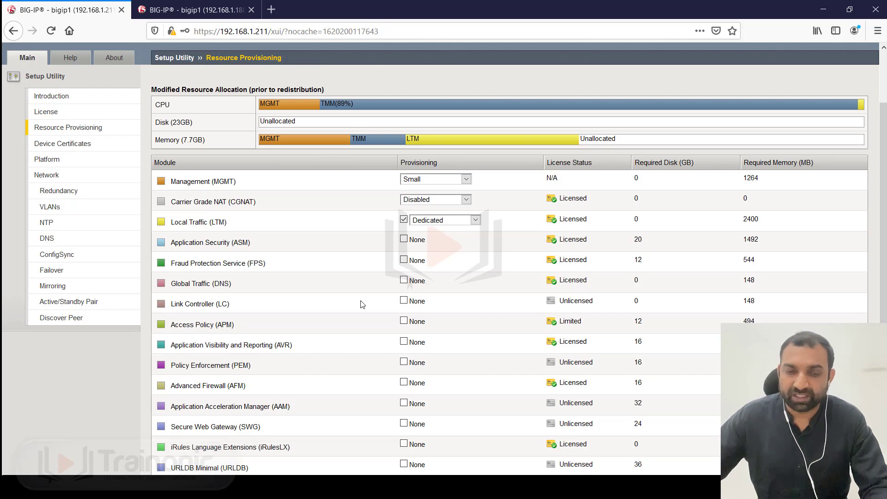
scroll(362, 304, "down", 2)
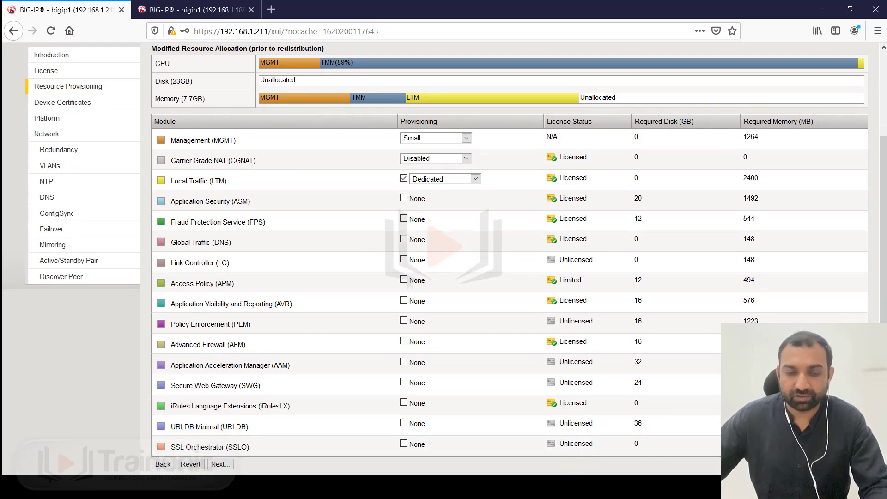
- Apply the provisioning with LTM kept at Dedicated and accept the daemon-restart warning
left_click(221, 465)
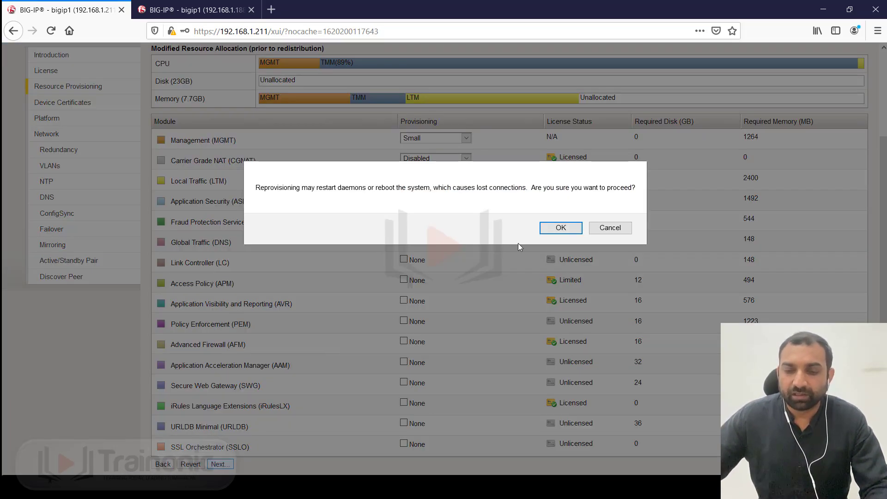
left_click_drag(277, 189, 487, 189)
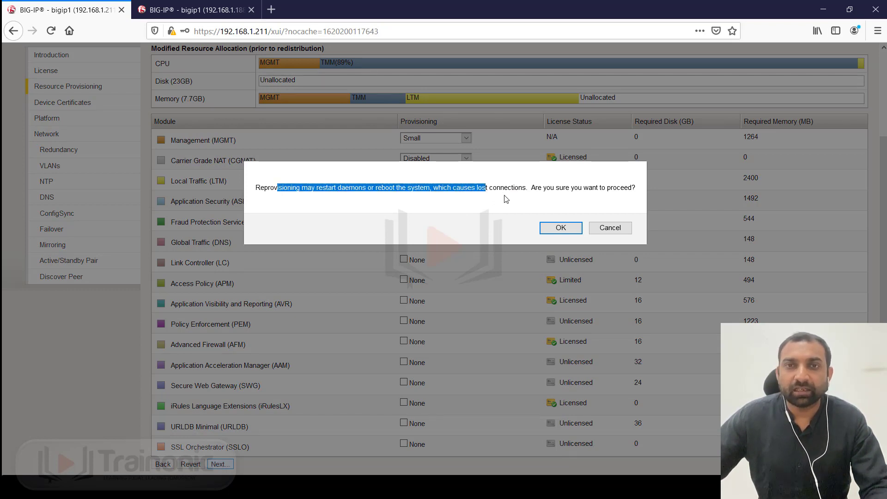
left_click(610, 228)
left_click(444, 179)
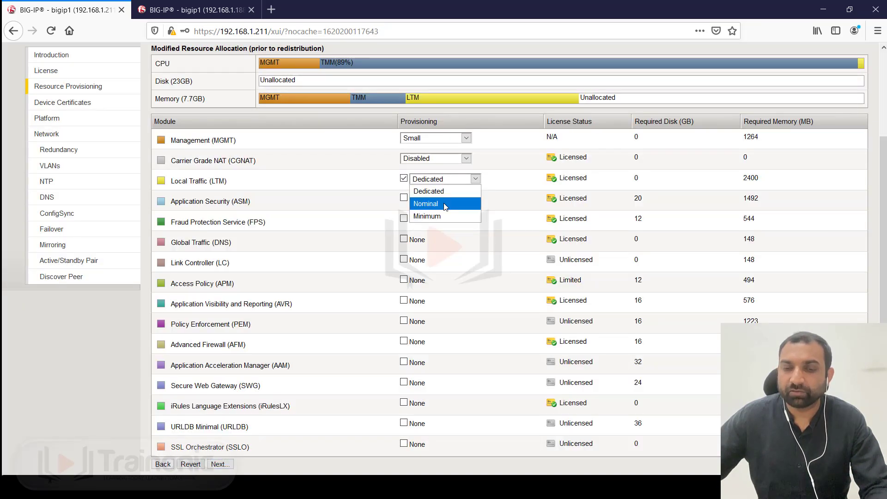
left_click(442, 180)
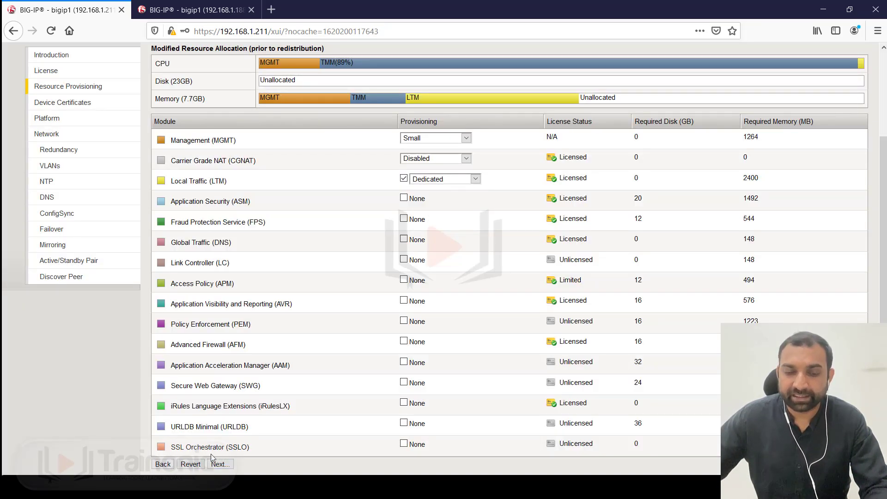
left_click(218, 465)
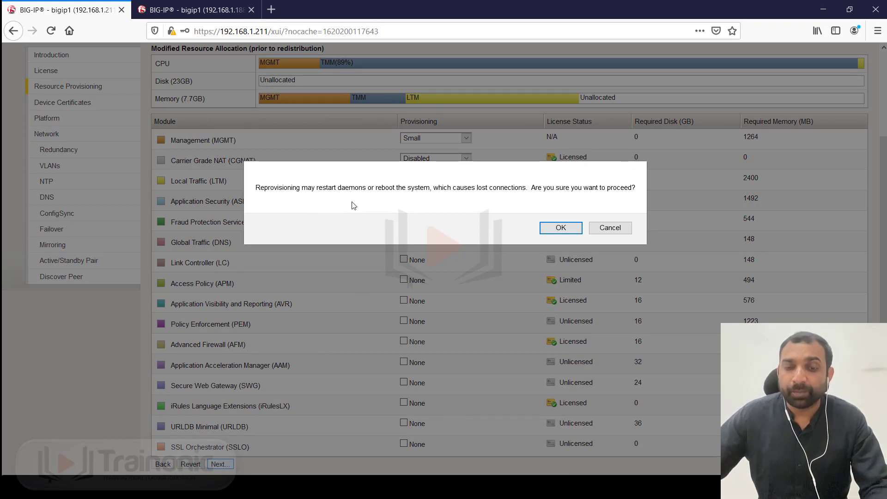
left_click(558, 229)
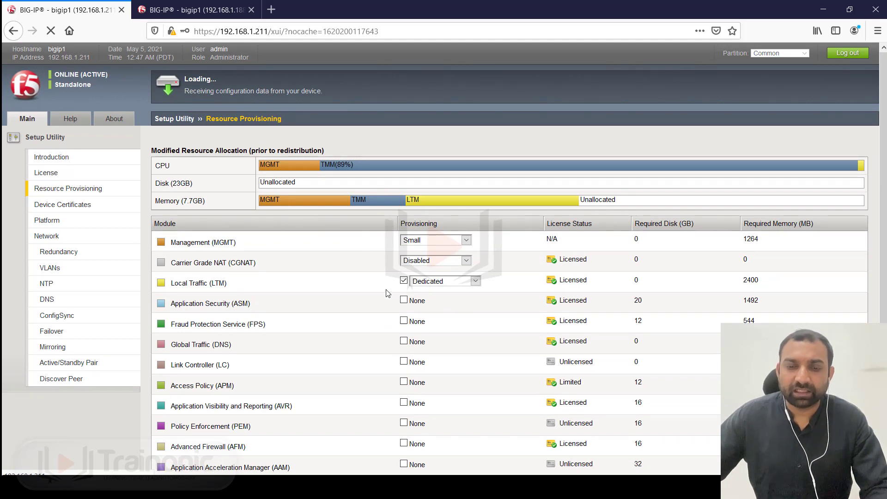
- Wait for 'Configuration changes have been verified', then continue past the notice
scroll(368, 305, "down", 3)
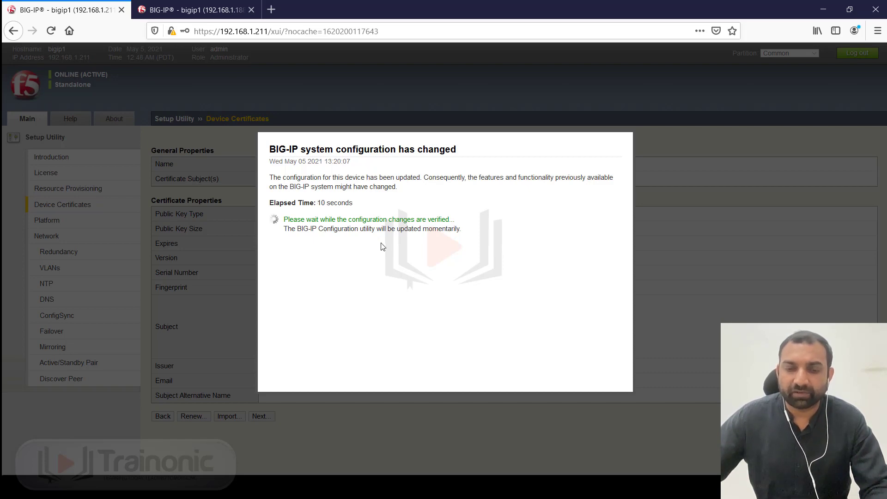
left_click_drag(302, 232, 463, 233)
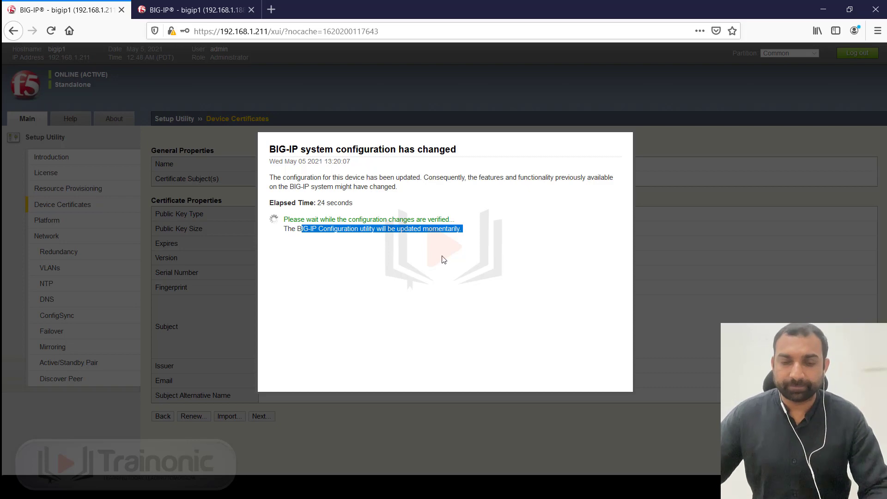
left_click(387, 198)
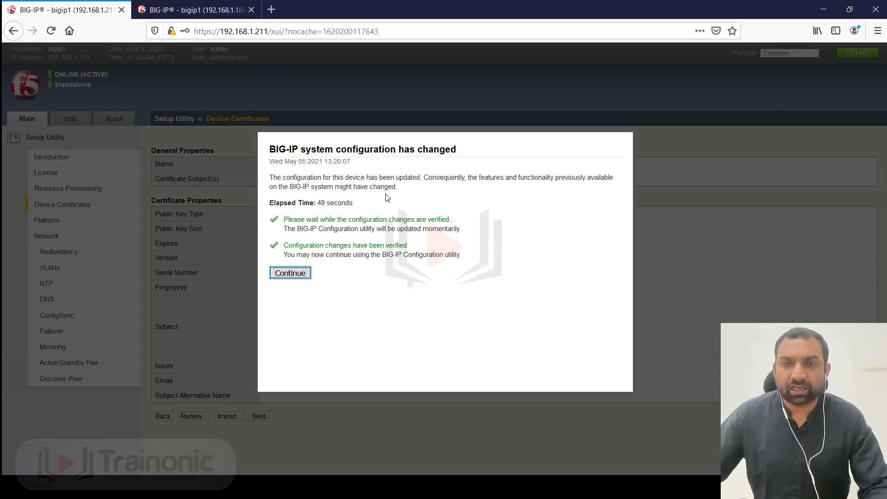
left_click(295, 274)
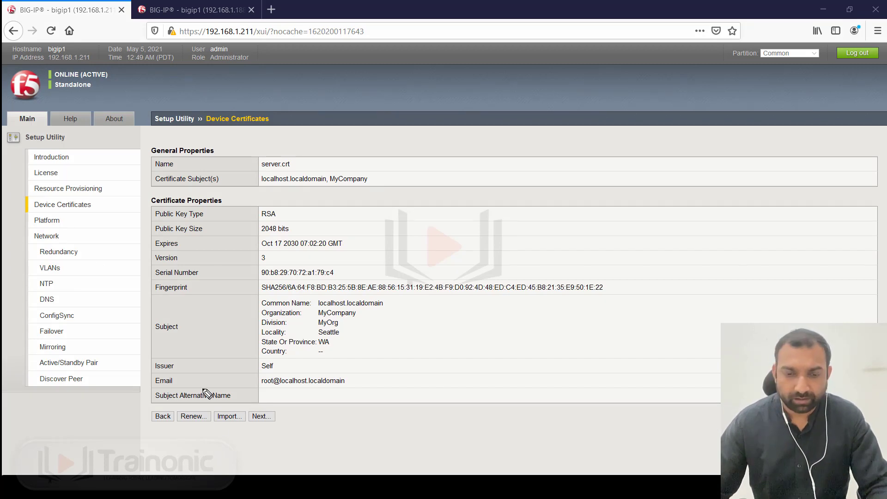
left_click_drag(169, 371, 184, 371)
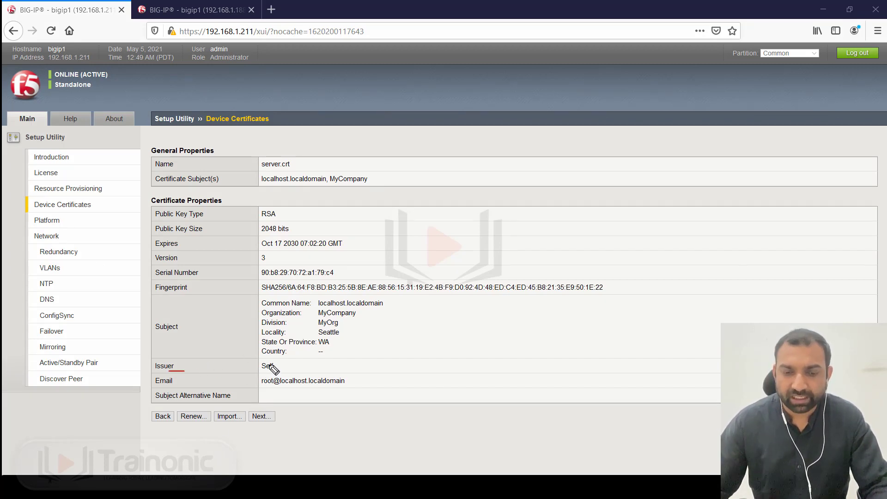
mouse_move(271, 359)
left_mouse_down()
mouse_move(255, 367)
mouse_move(341, 397)
left_mouse_up()
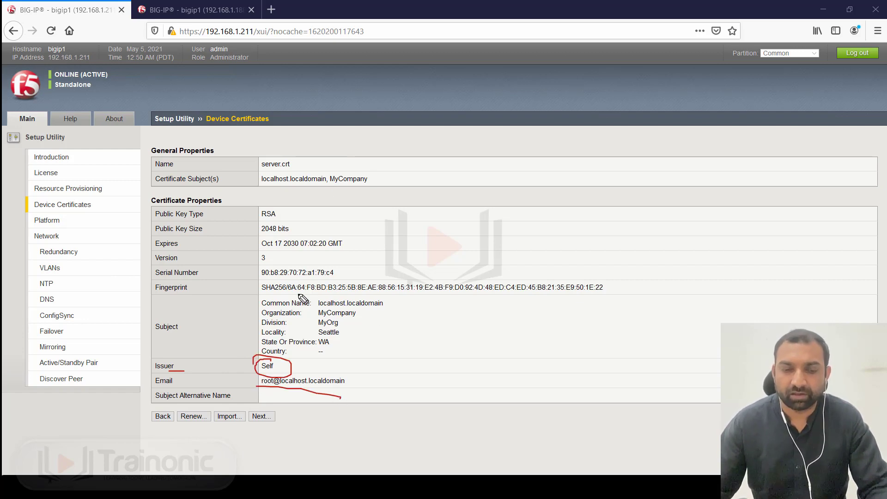
mouse_move(272, 306)
left_mouse_down()
mouse_move(284, 306)
mouse_move(273, 336)
mouse_move(292, 352)
left_mouse_up()
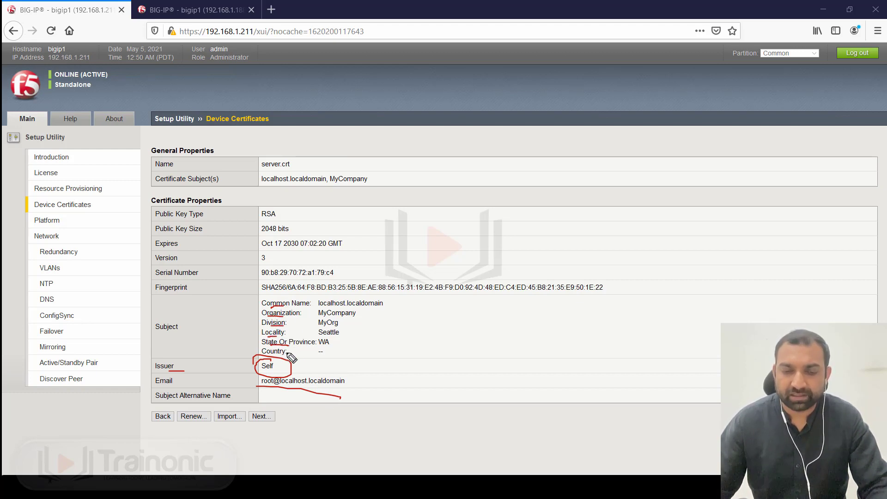
left_click_drag(244, 285, 252, 268)
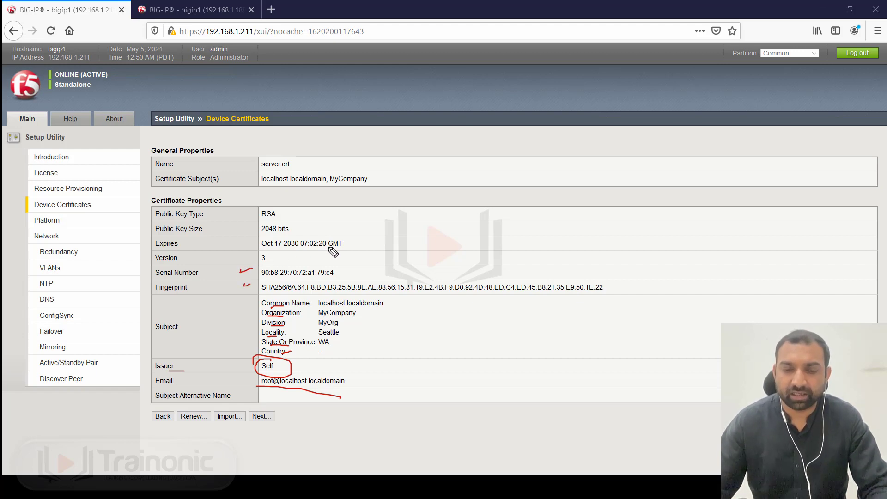
left_click_drag(334, 245, 348, 241)
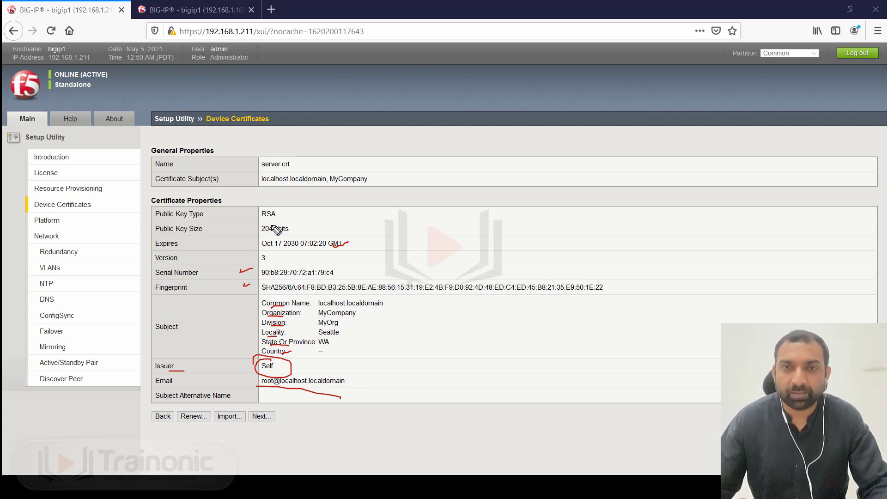
left_click_drag(305, 302, 351, 288)
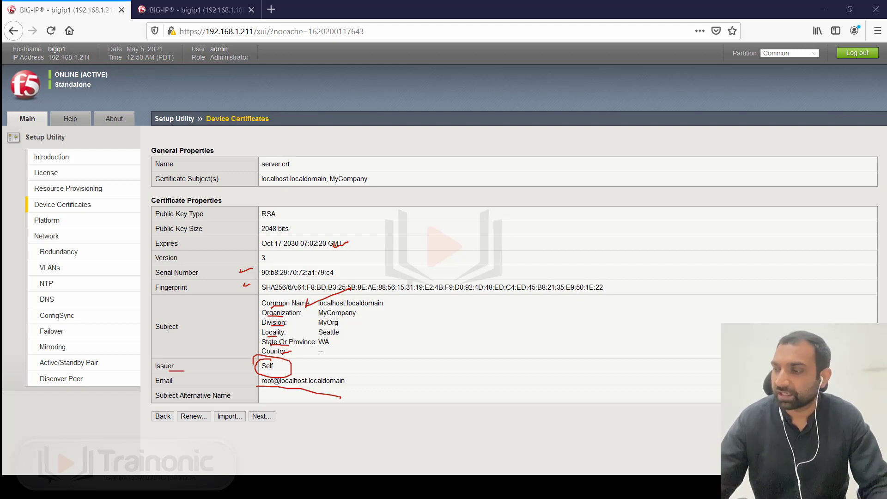
key("Escape")
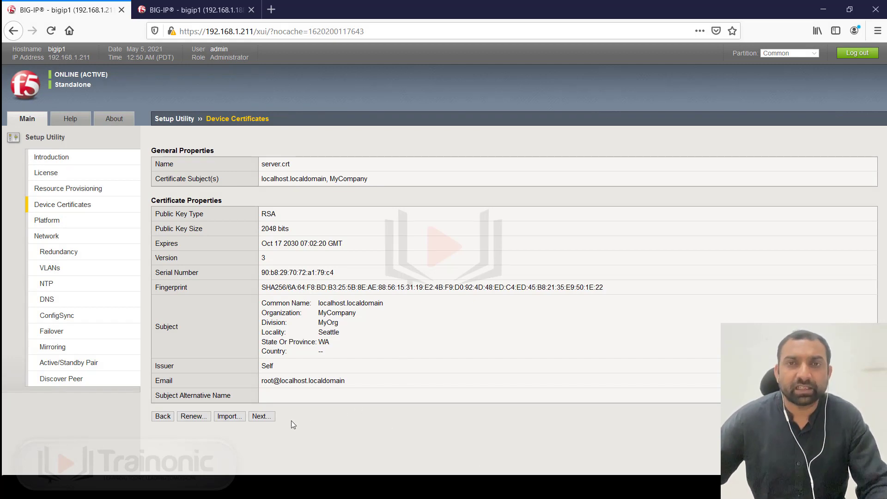
- Advance from the Device Certificates step to the Platform page
left_click(268, 420)
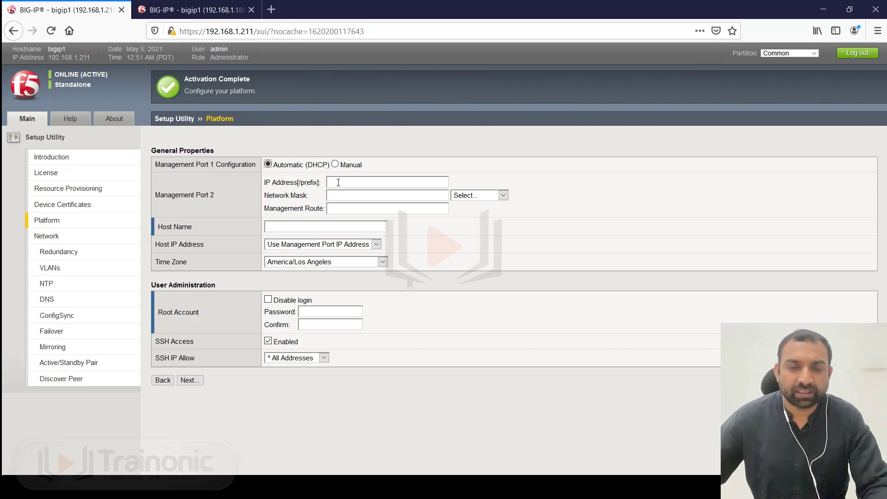
- Retype the Host Name as bigip-ltm1.trainonic.com, replacing the cisco.com domain
left_click(287, 227)
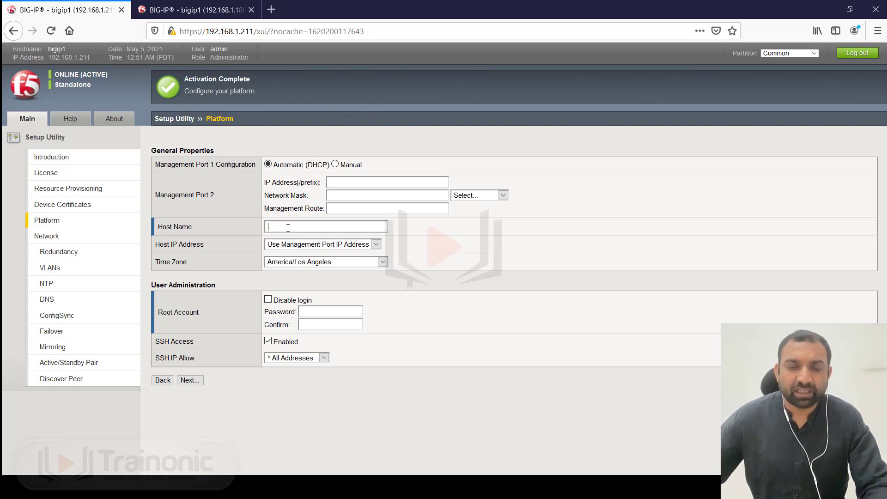
type("B")
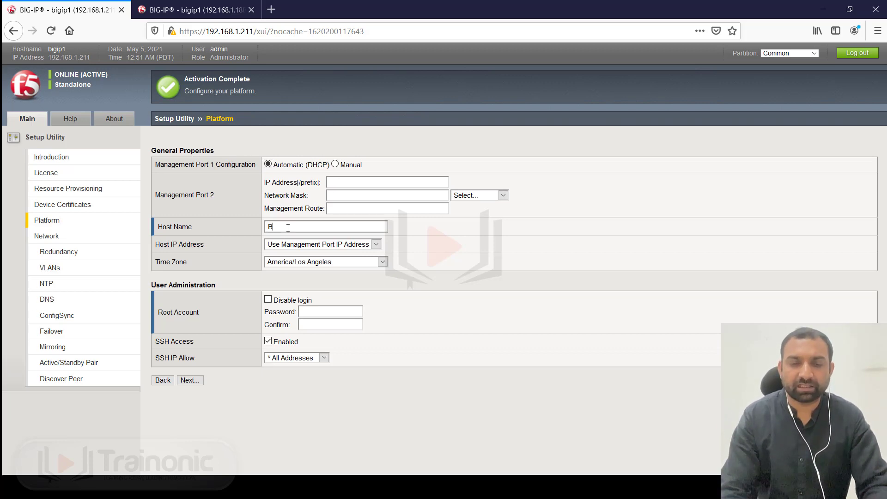
type("IGIP")
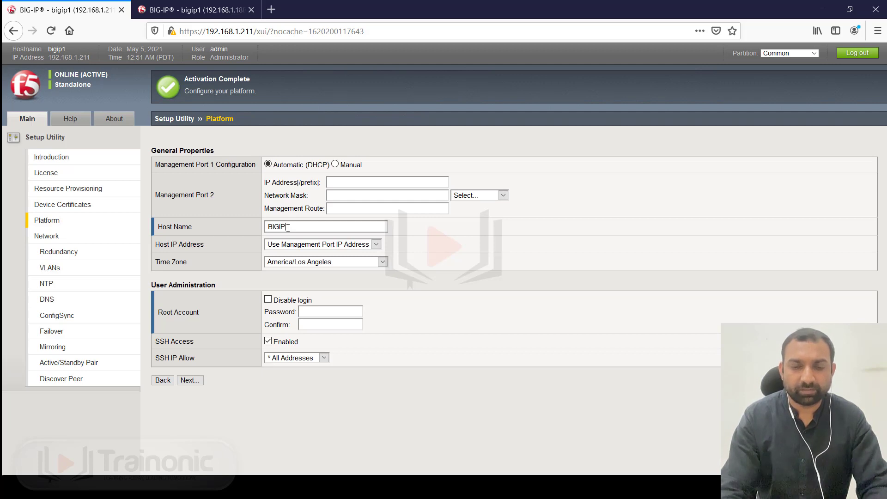
type("-LTM")
key("BackSpace")
key("BackSpace")
key("BackSpace")
key("BackSpace")
key("BackSpace")
key("BackSpace")
key("BackSpace")
key("BackSpace")
key("BackSpace")
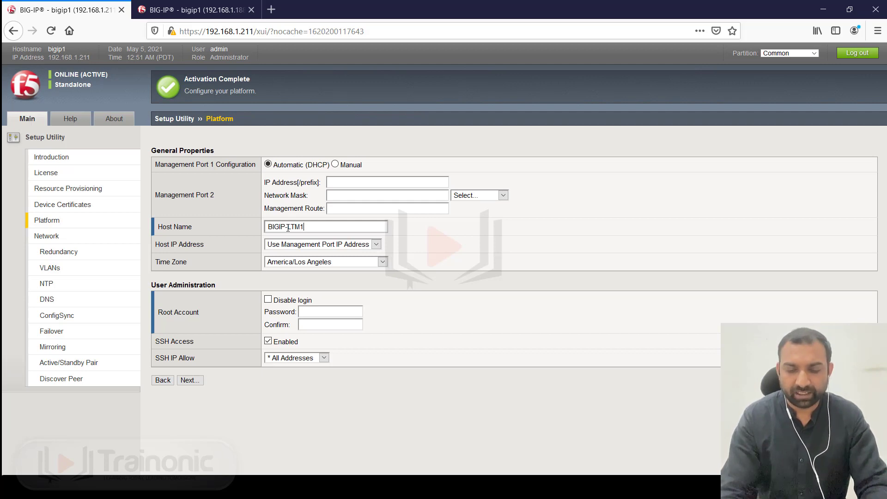
type("b")
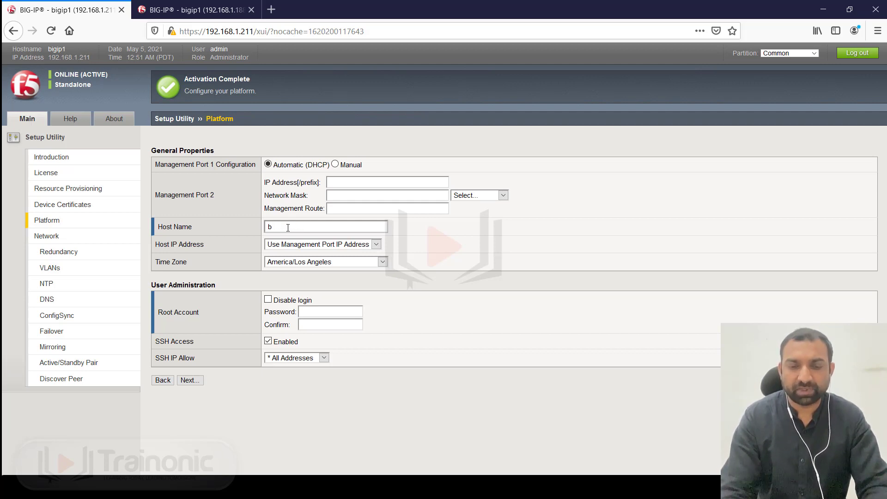
type("igip-")
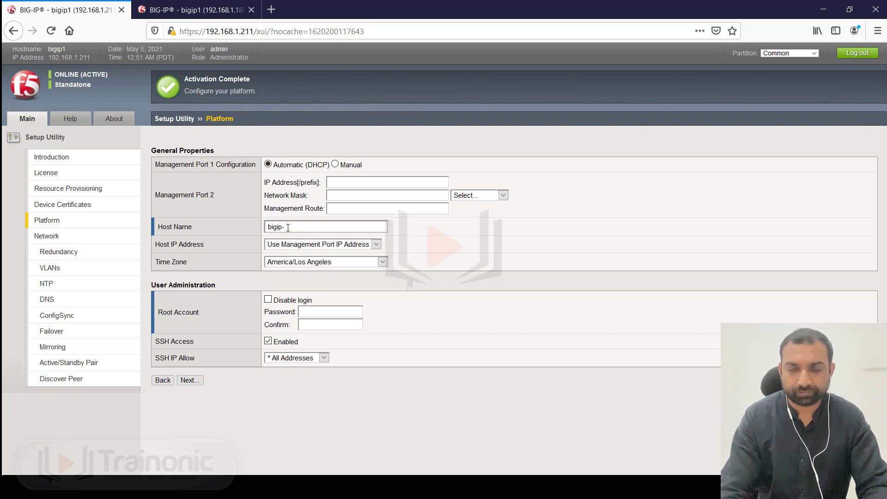
type("ltm1-")
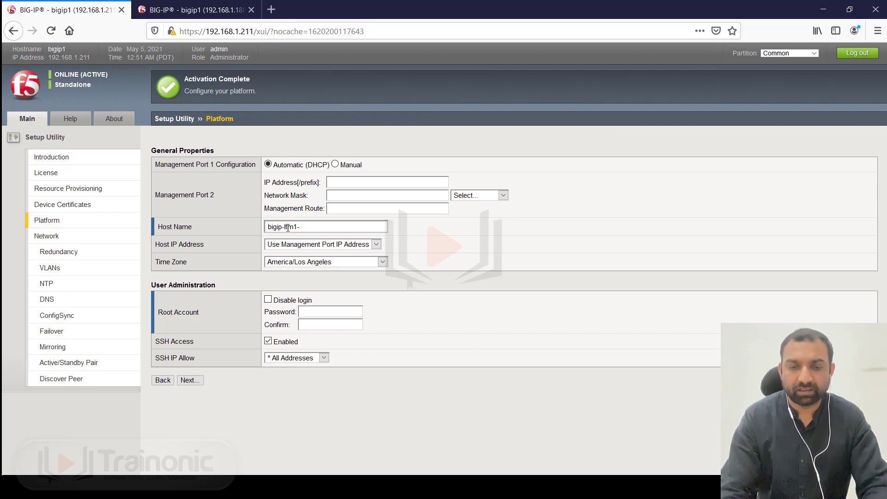
key("BackSpace")
type(".cisco.com")
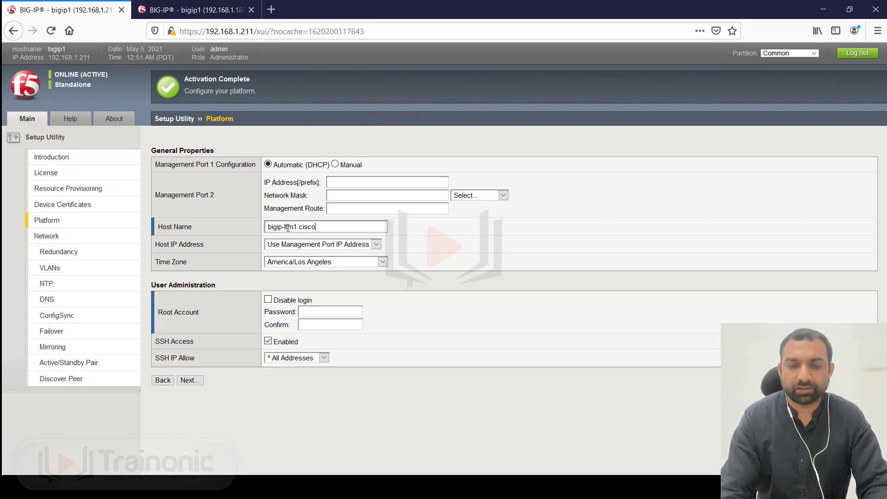
key("BackSpace")
key("BackSpace")
key("BackSpace")
key("BackSpace")
key("BackSpace")
key("BackSpace")
key("BackSpace")
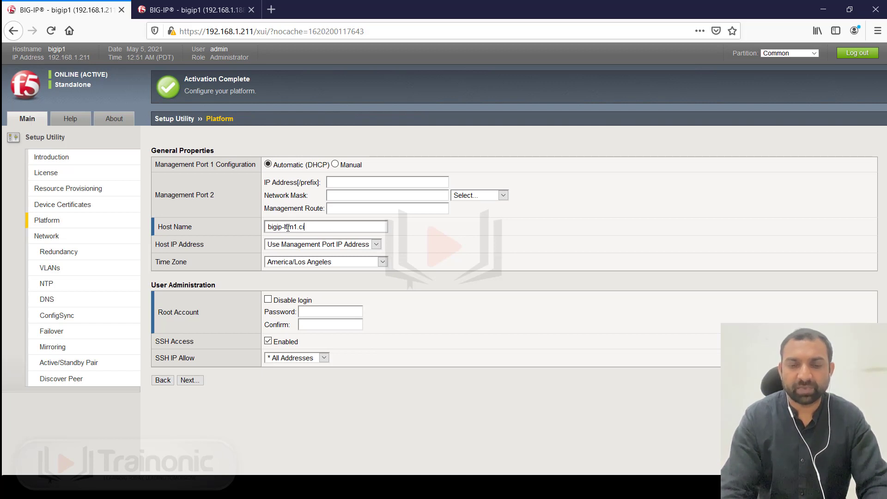
key("BackSpace")
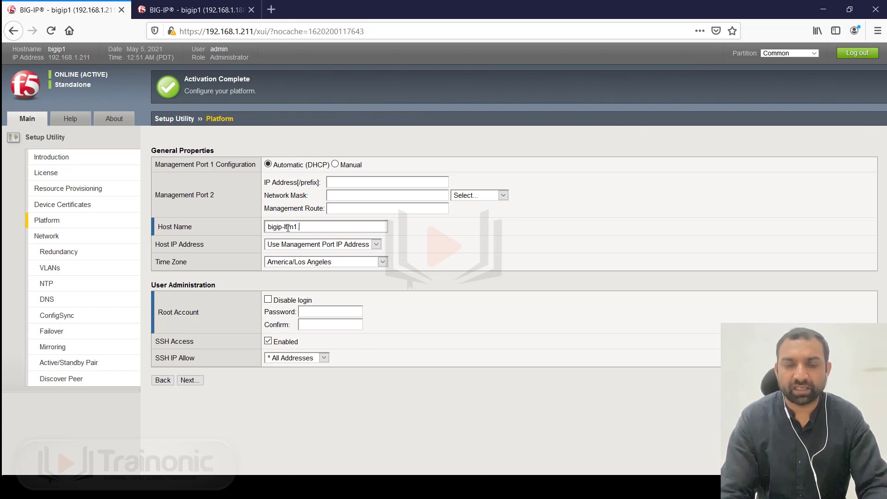
type("tra")
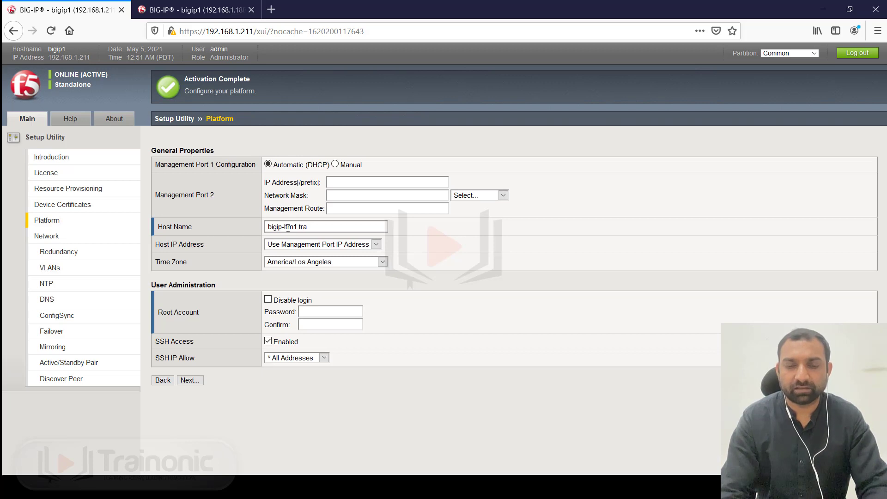
type("inonic")
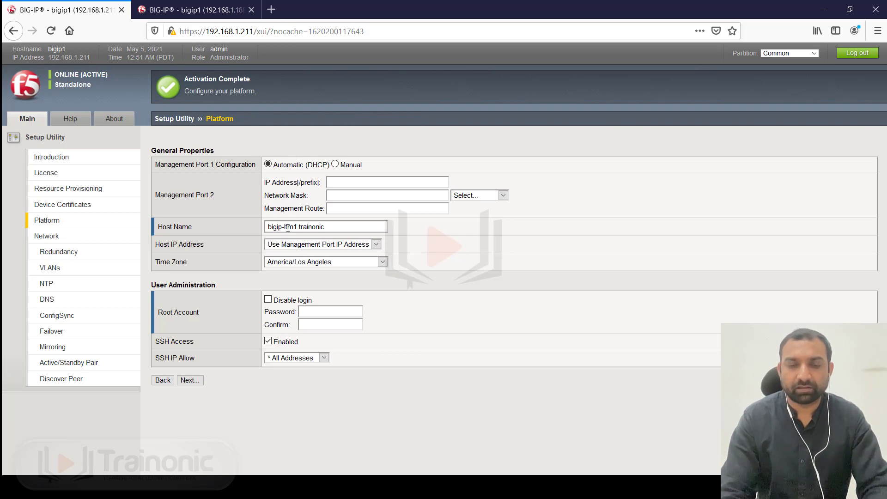
type(".com")
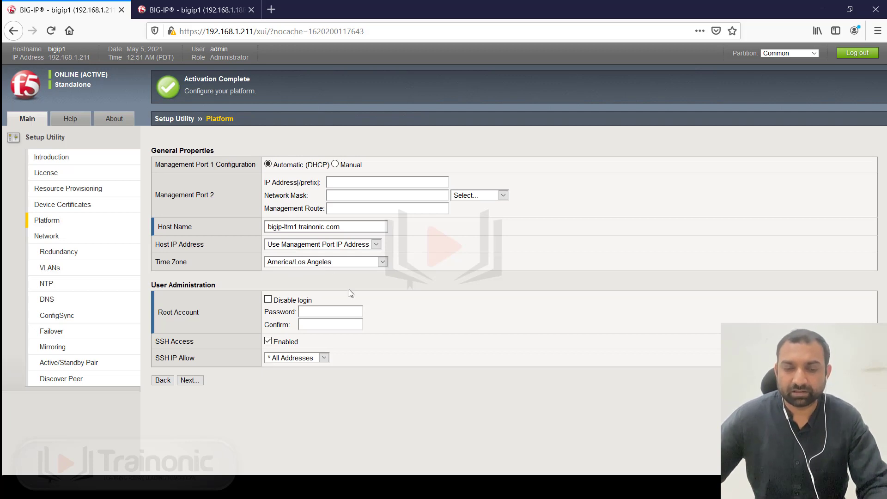
- Enter the root account password and retype it in the Confirm field
left_click(317, 311)
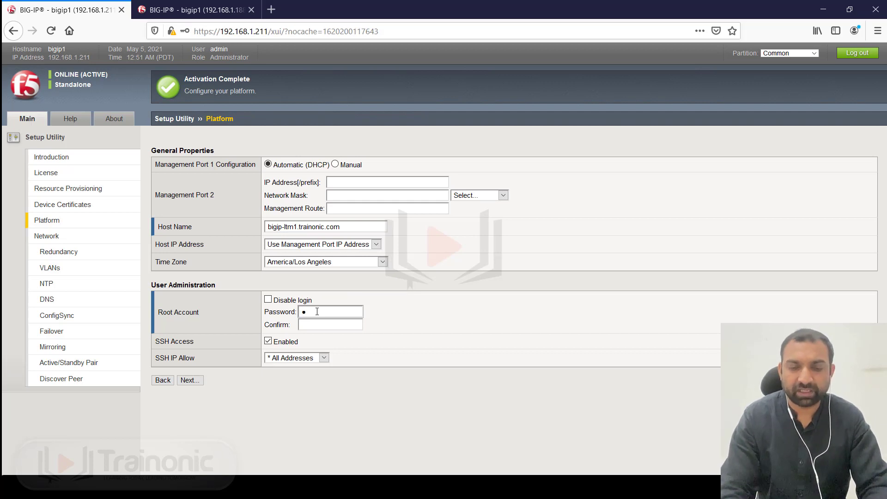
type("************")
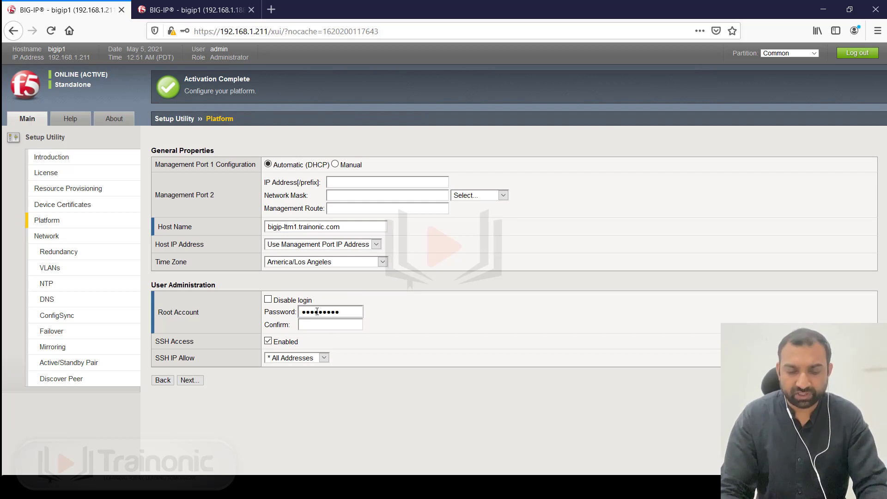
key("Tab")
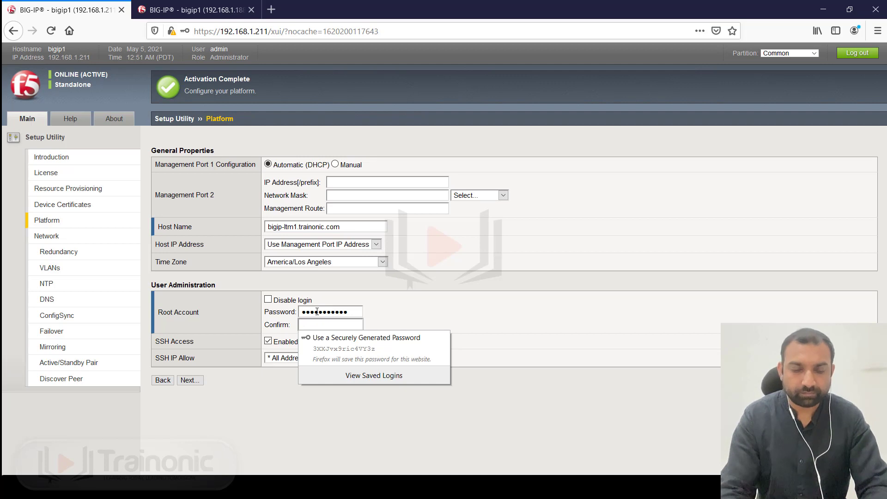
type("*******")
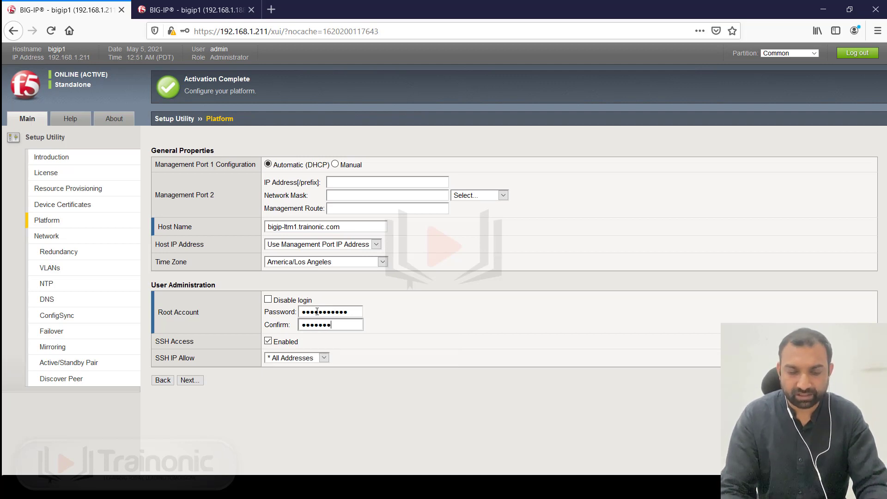
type("*****")
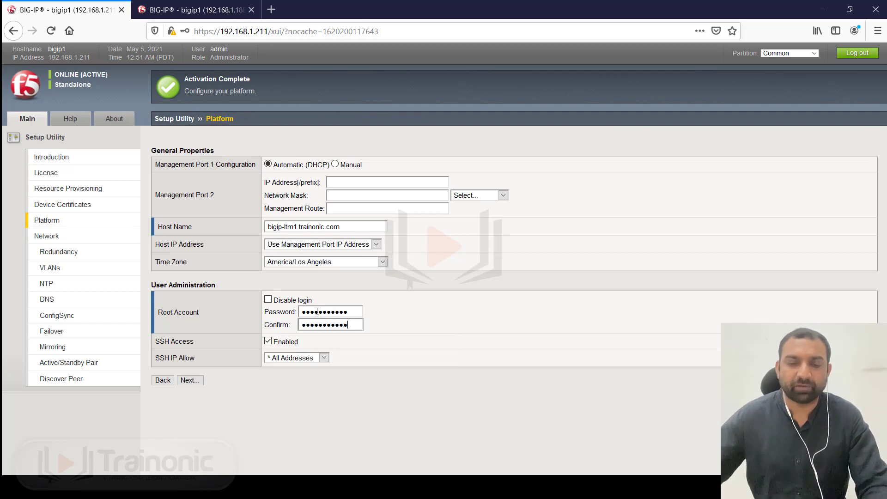
left_click(408, 360)
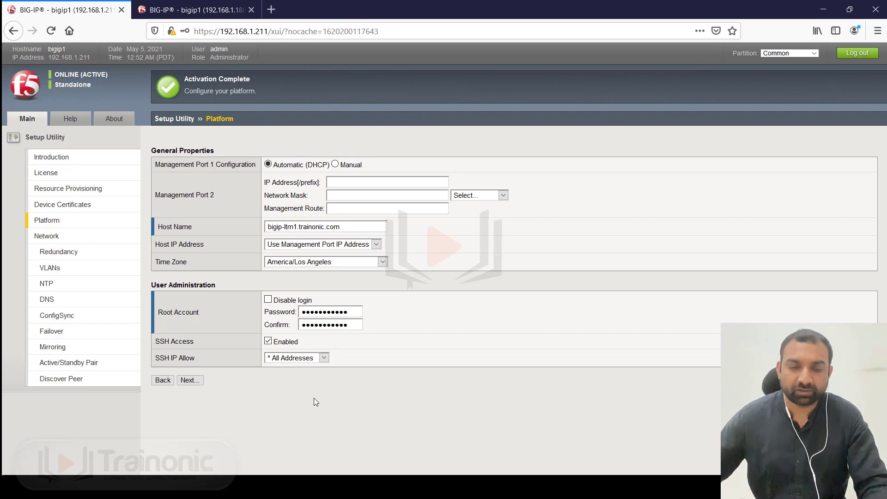
- Leave SSH IP Allow at * All Addresses and submit the Platform settings
left_click(311, 359)
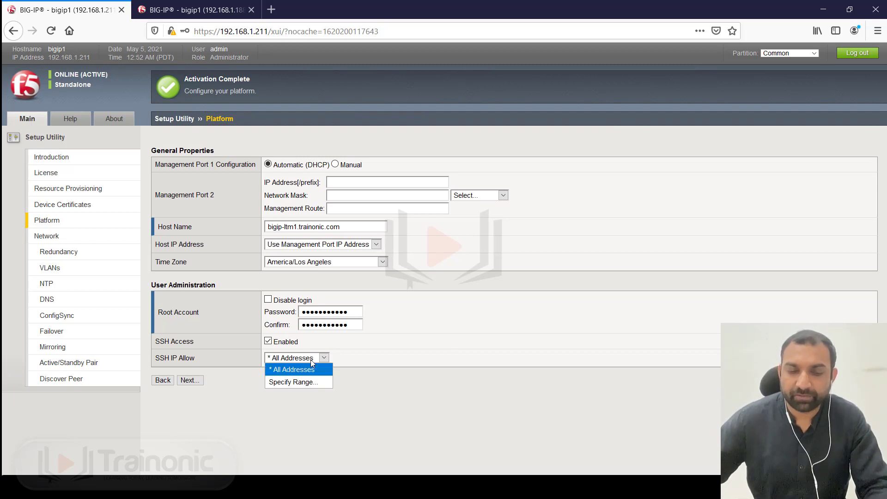
left_click(298, 382)
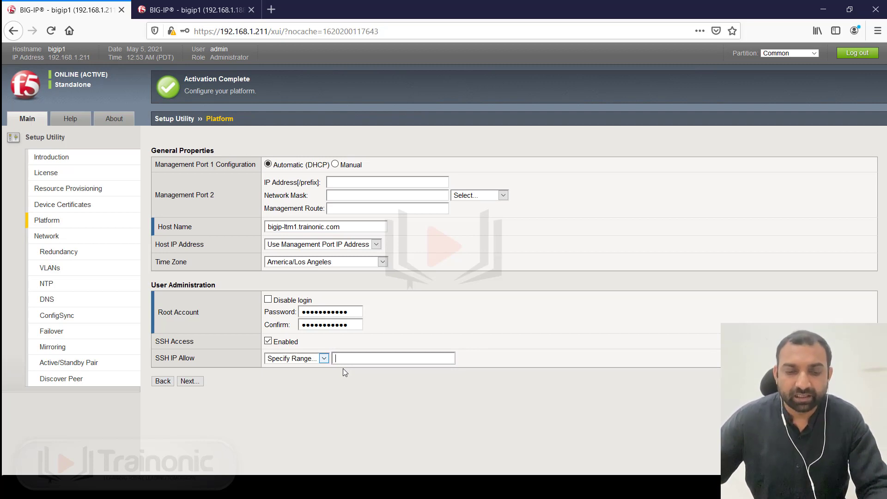
left_click(324, 359)
left_click(304, 367)
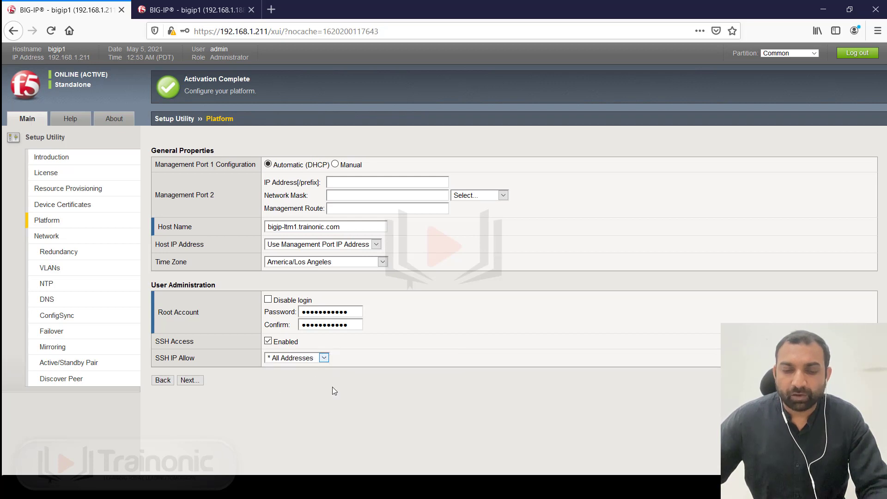
left_click(194, 381)
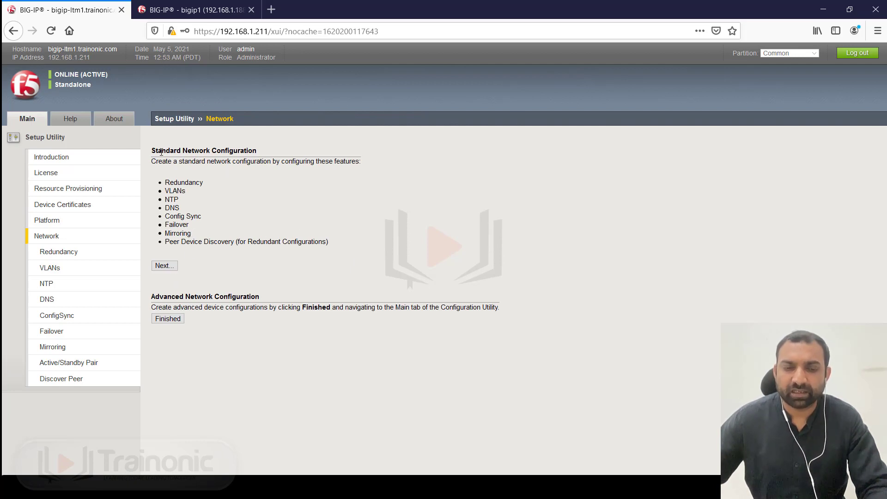
- Choose Finished under Advanced Network Configuration, skipping standard network setup
left_click_drag(155, 151, 287, 157)
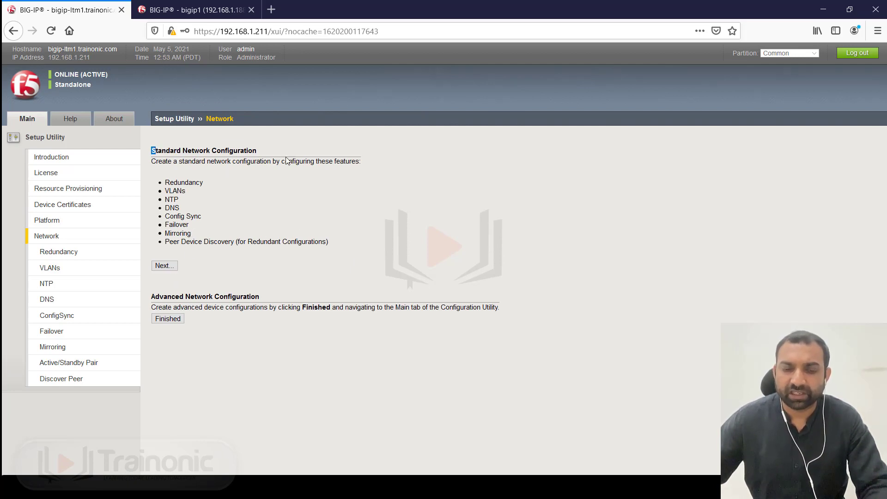
left_click(174, 323)
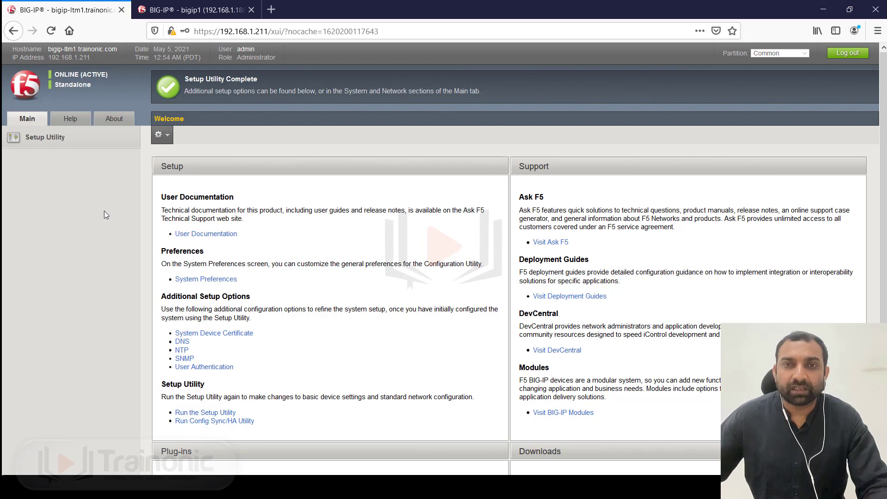
- Open Statistics, then expand and collapse the Local Traffic and Network menu sections
left_click(40, 138)
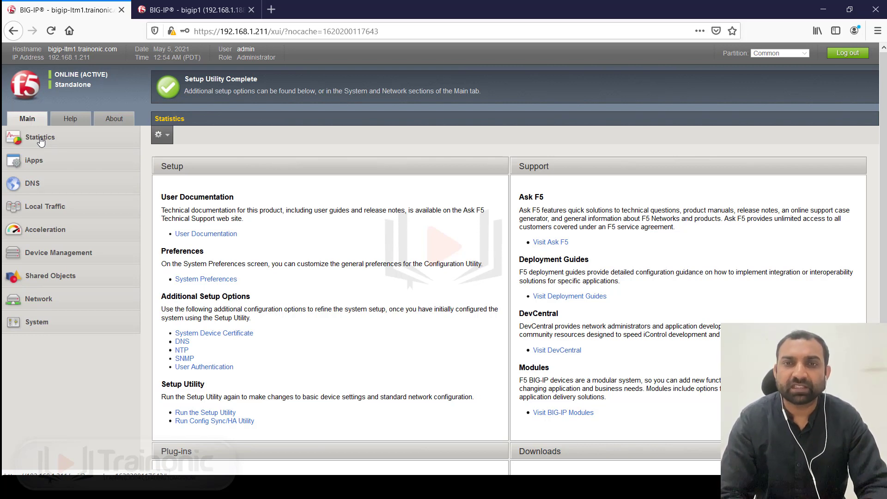
left_click(50, 210)
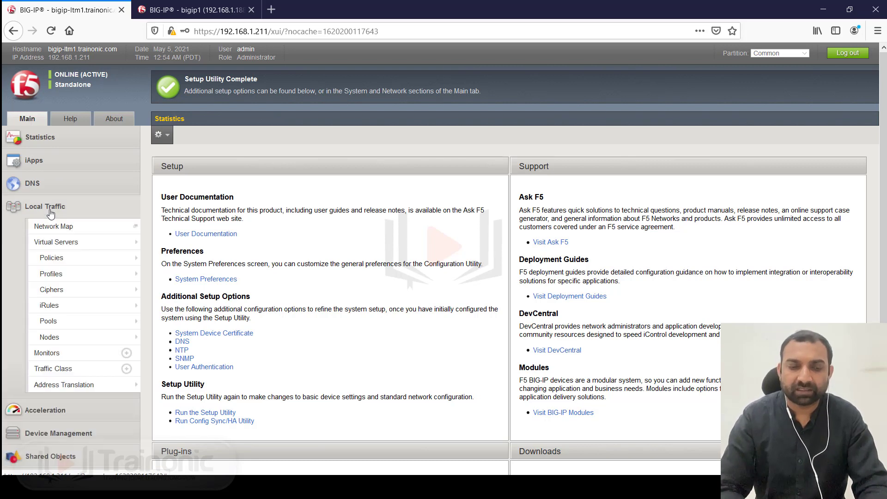
left_click(50, 211)
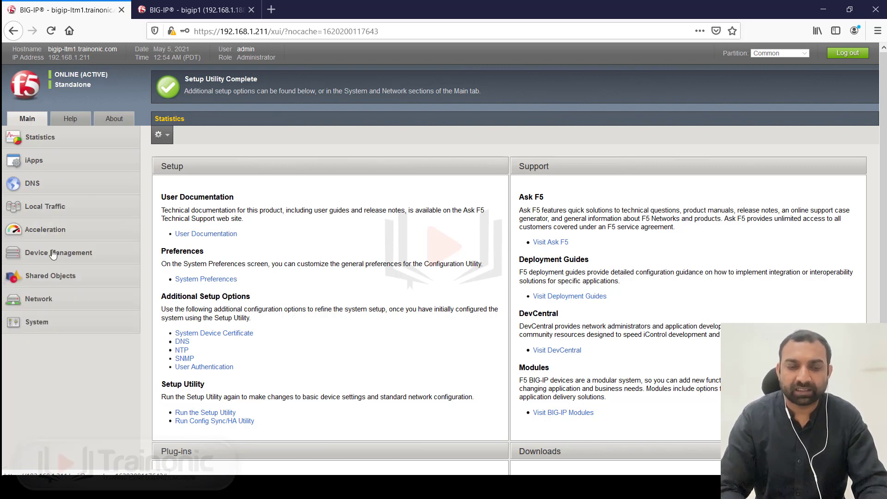
left_click(43, 303)
mouse_move(88, 365)
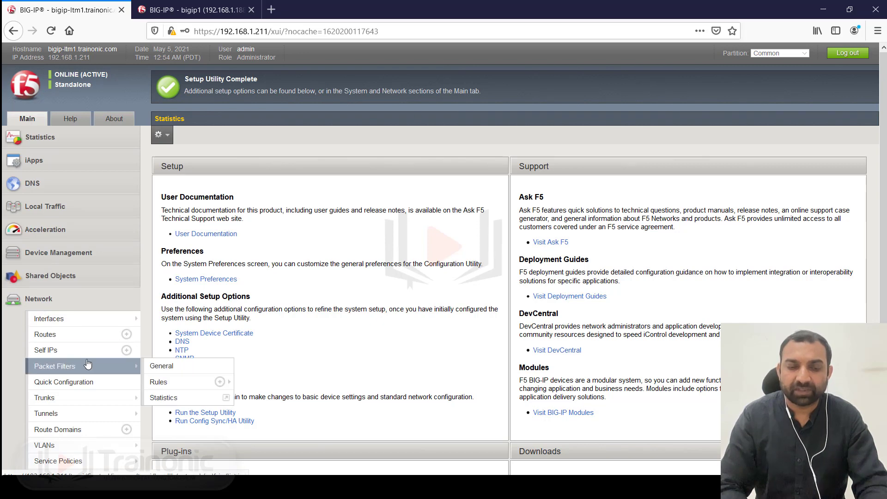
scroll(87, 365, "down", 3)
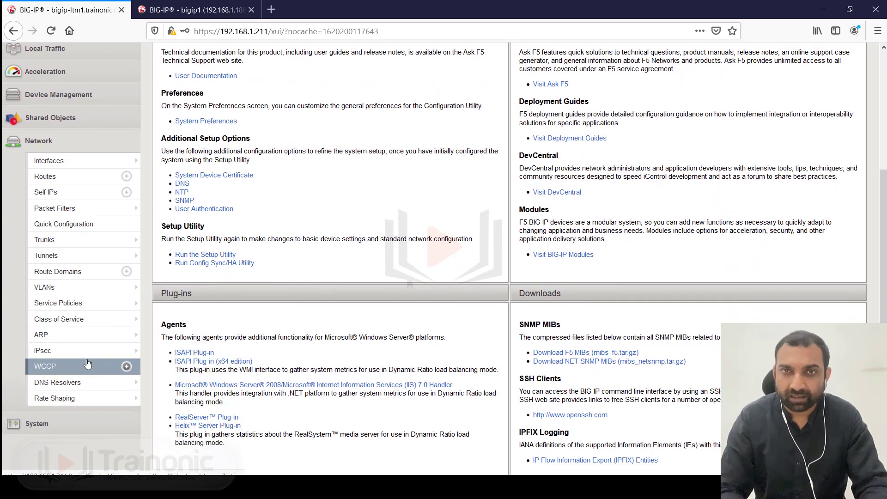
left_click(17, 143)
- Expand and collapse the Device Management and System menu sections
left_click(40, 94)
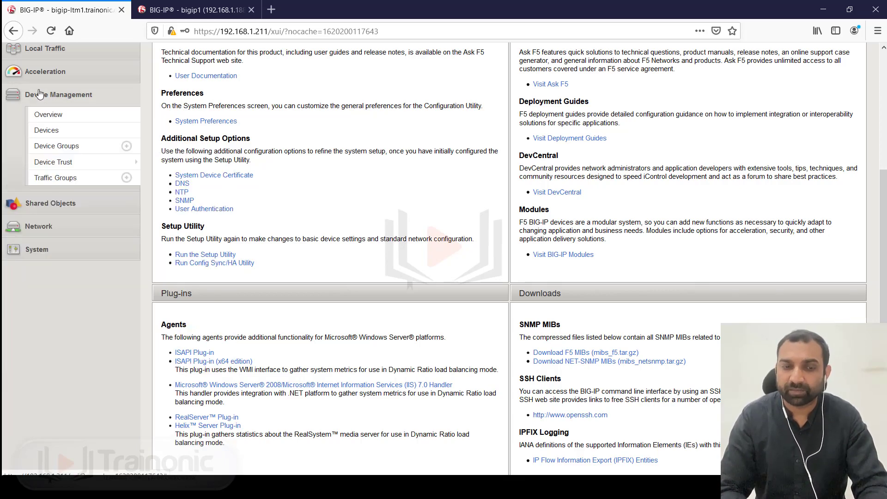
left_click(39, 94)
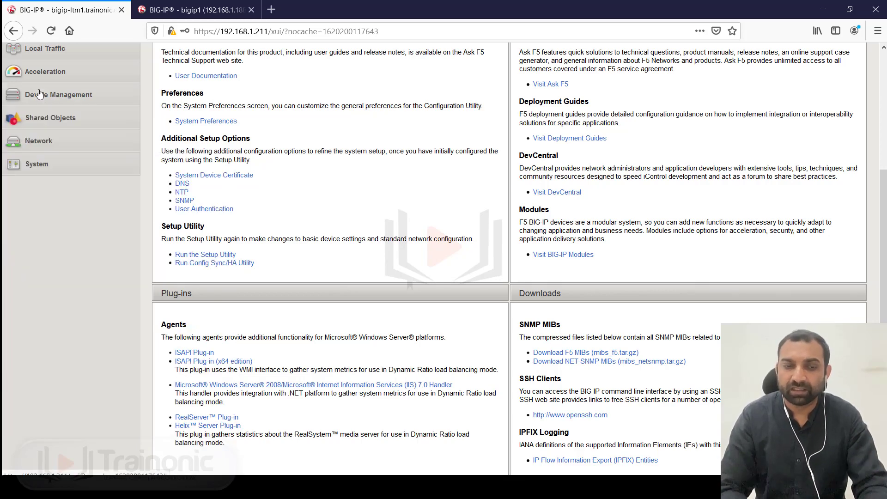
left_click(37, 165)
scroll(74, 277, "down", 1)
mouse_move(77, 296)
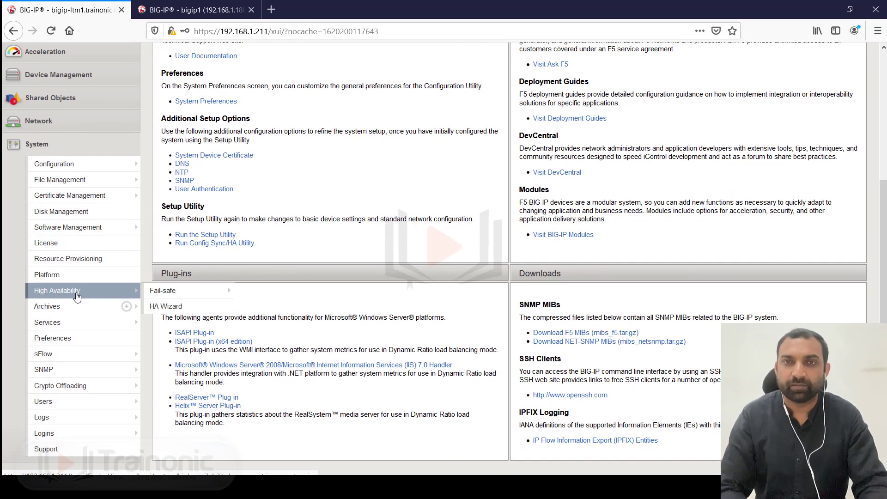
left_click(38, 144)
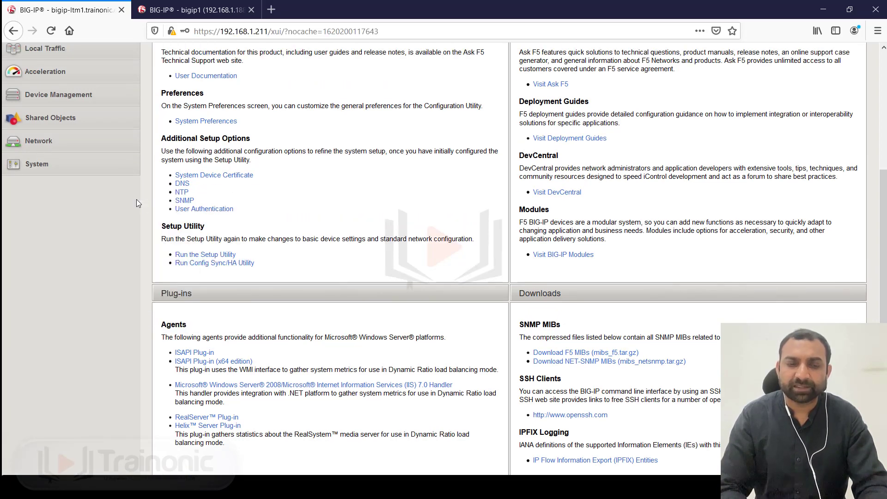
scroll(137, 200, "up", 4)
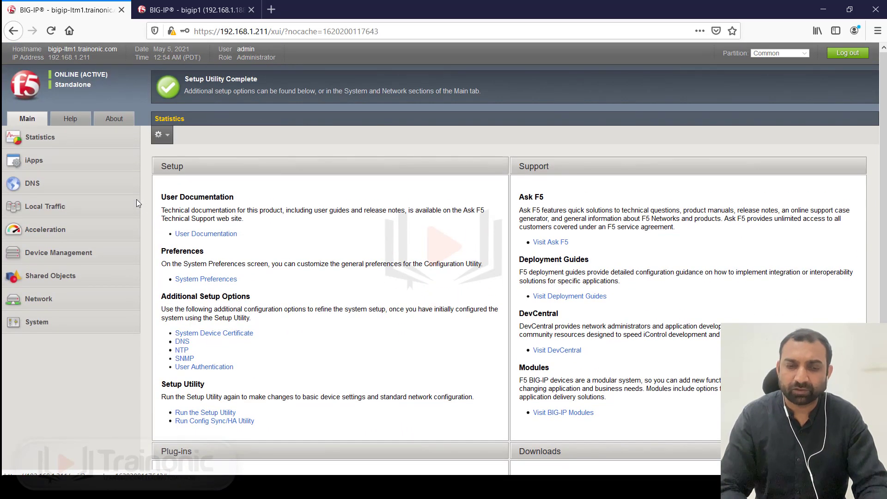